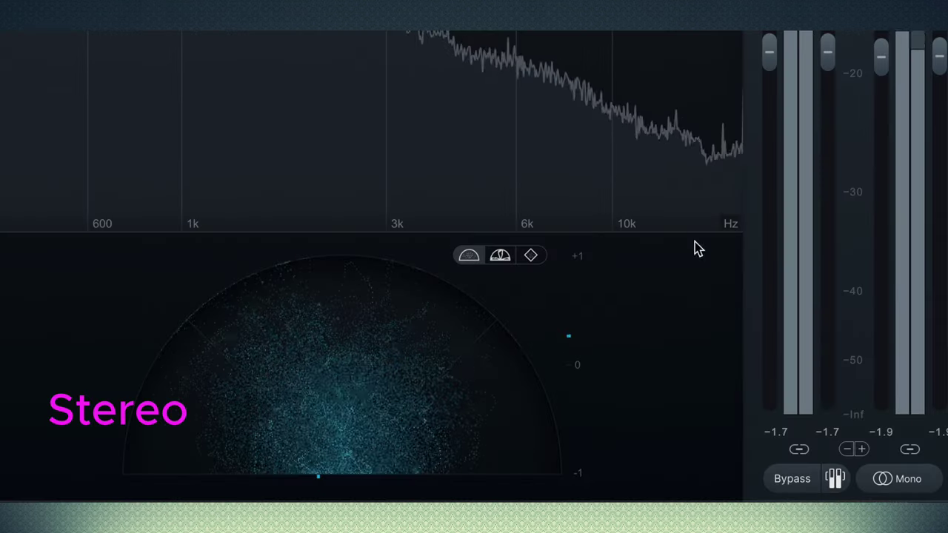
Turn on Ozone Imager 2's Mono monitoring so the polar display collapses into a vertical line.
click(909, 482)
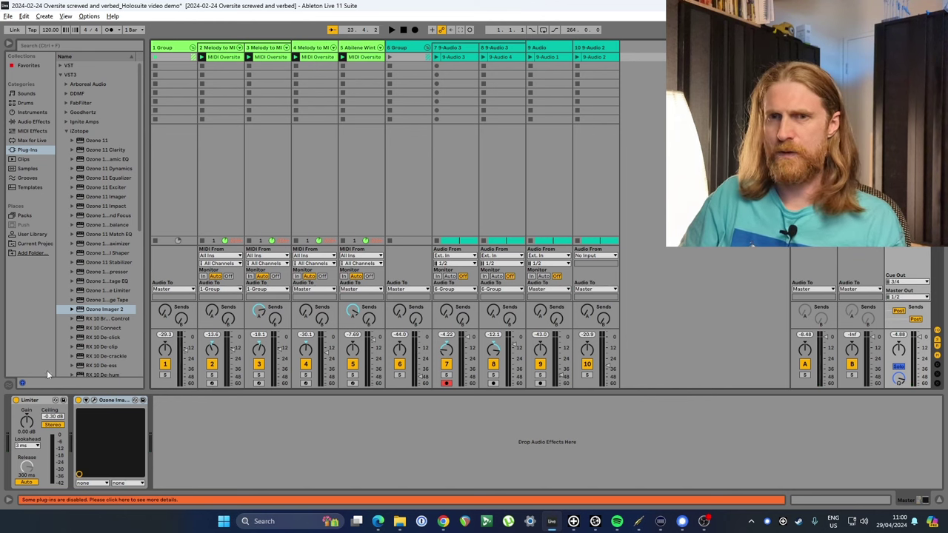
Reopen the Master's Ozone Imager 2 window and start playback to view the mix's stereo spread.
click(94, 400)
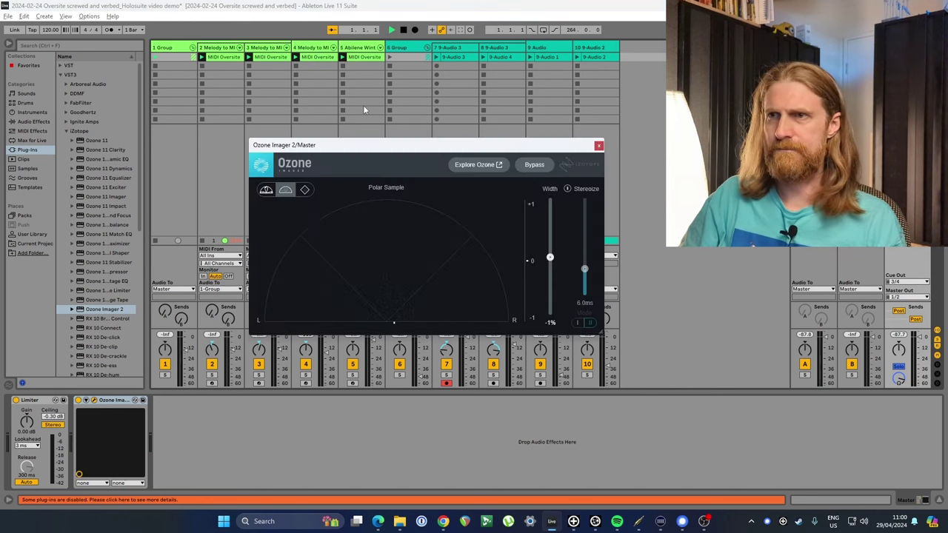
key(space)
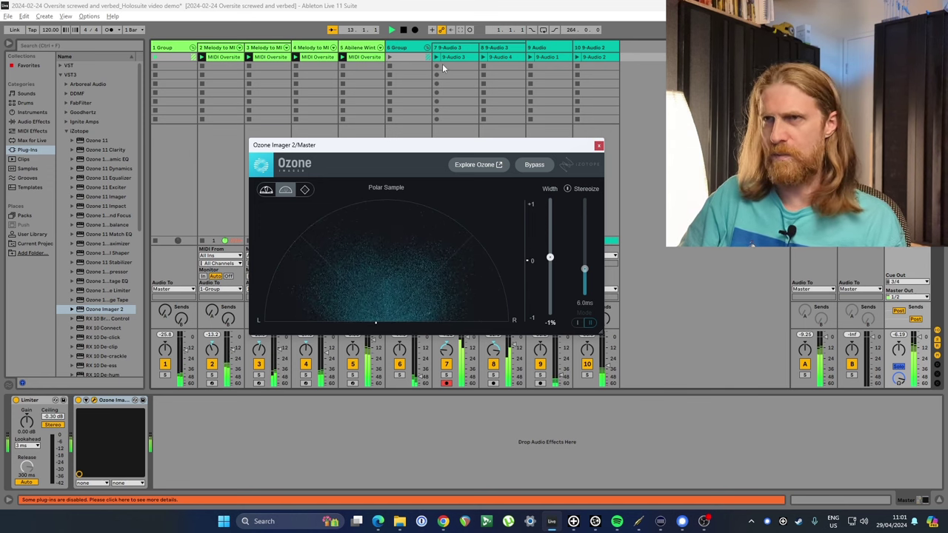
Close the imager window, switch off all tracks and return A, then play with only track 1 active.
click(583, 132)
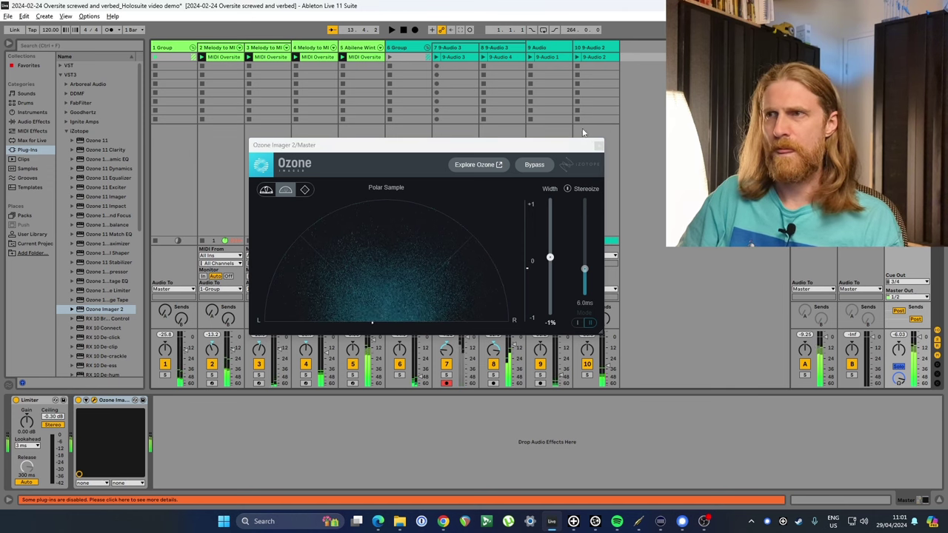
click(599, 145)
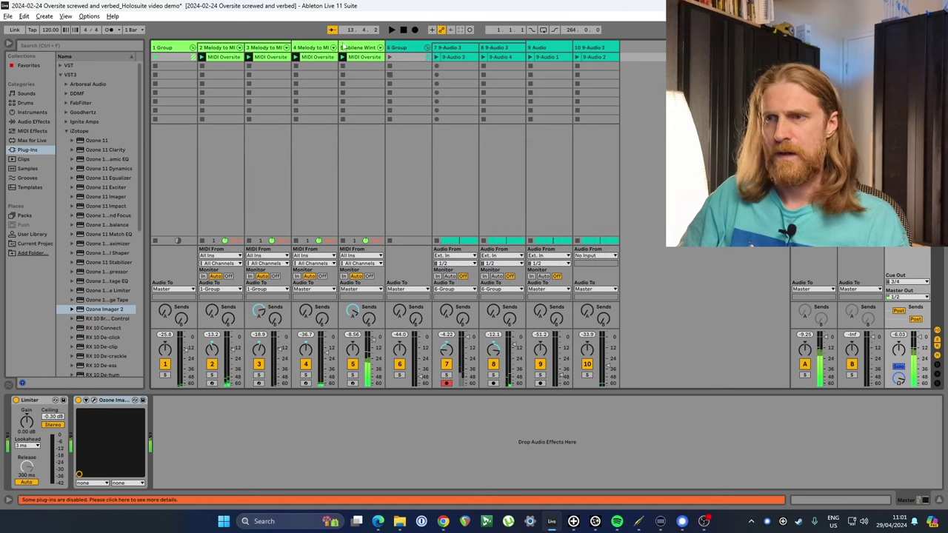
ctrl+click(166, 366)
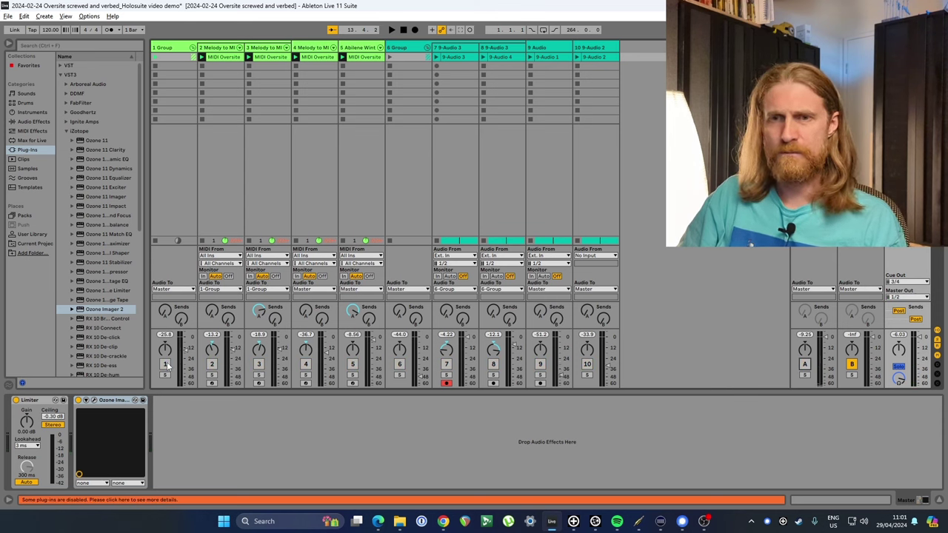
click(166, 366)
key(space)
Re-enable tracks 2–10 one by one, turning track 5 back off after checking its width.
click(95, 401)
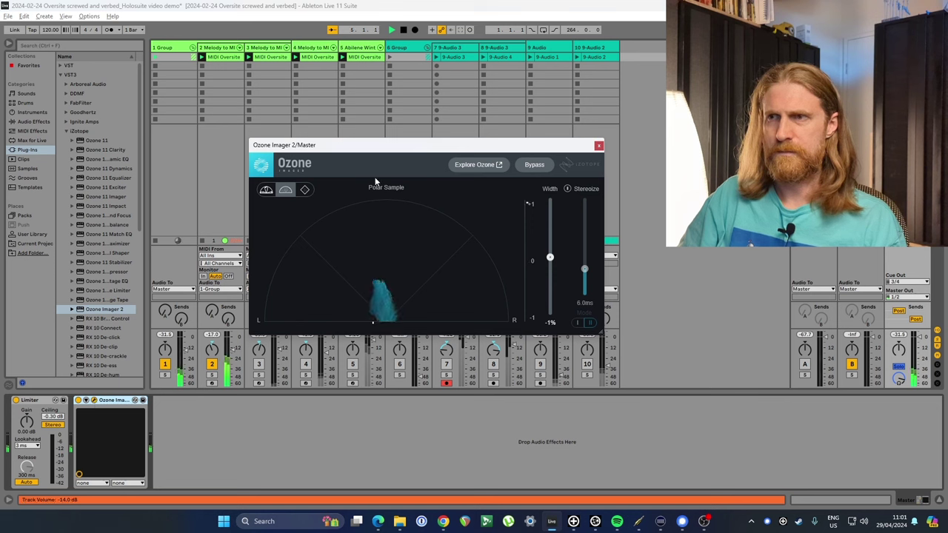
click(259, 363)
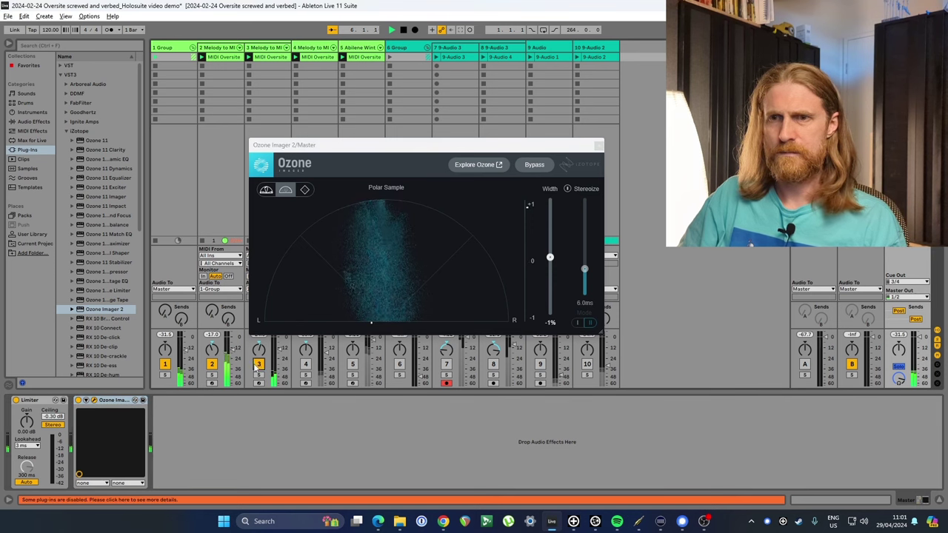
click(305, 363)
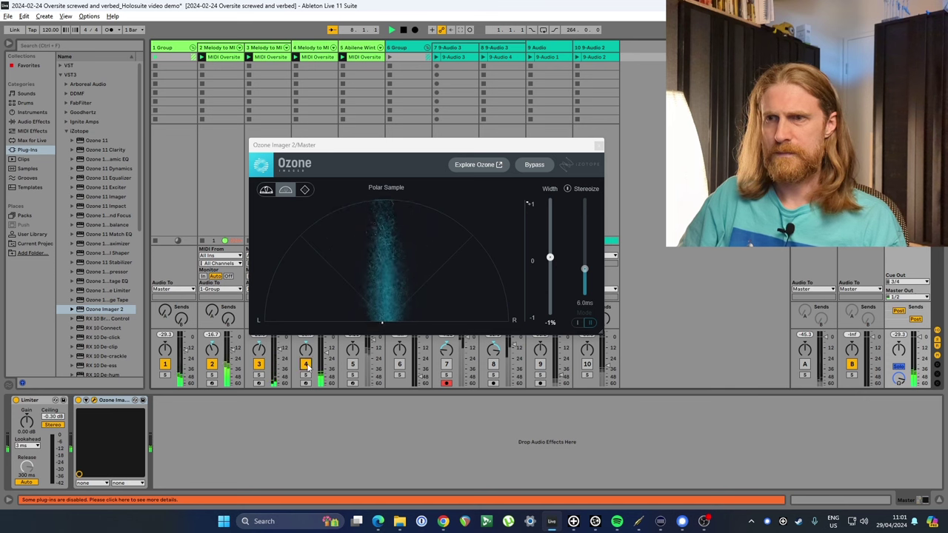
click(353, 364)
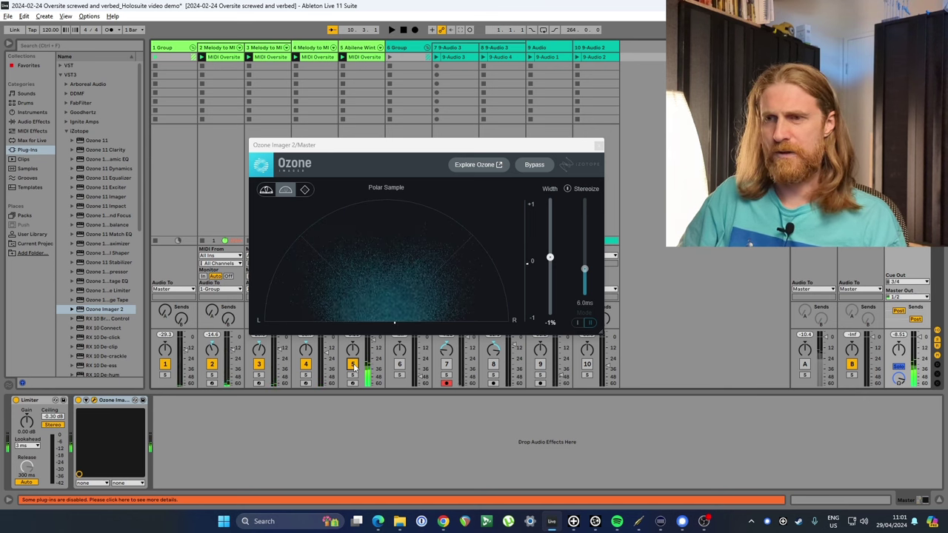
click(353, 364)
click(399, 364)
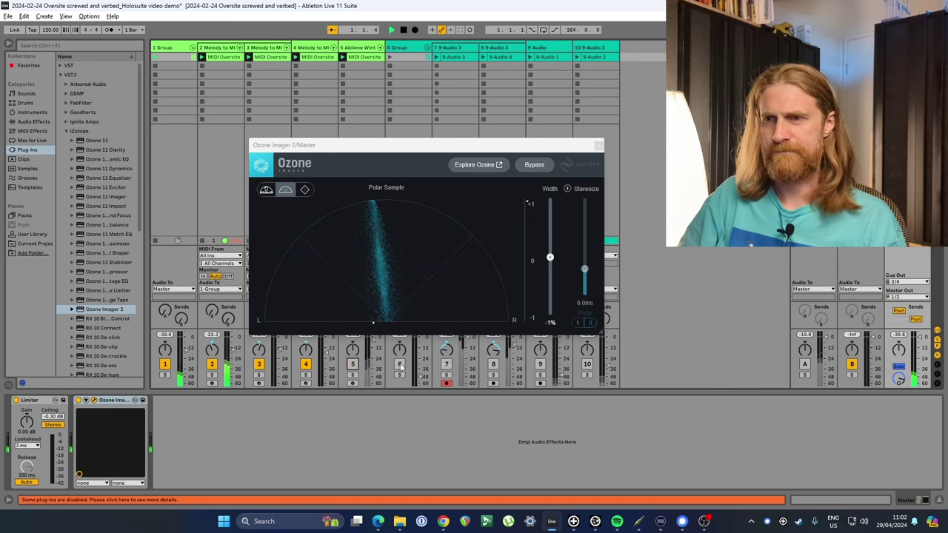
click(446, 364)
click(493, 365)
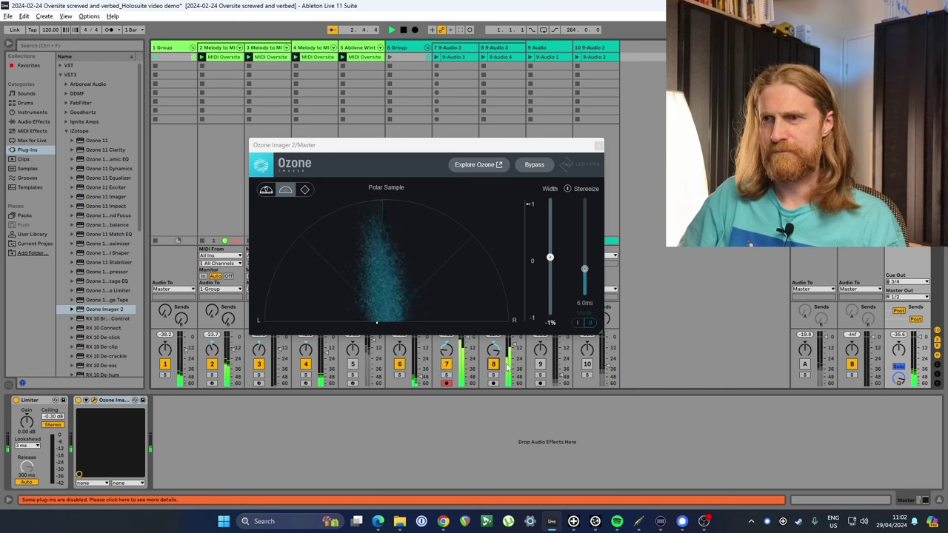
click(541, 365)
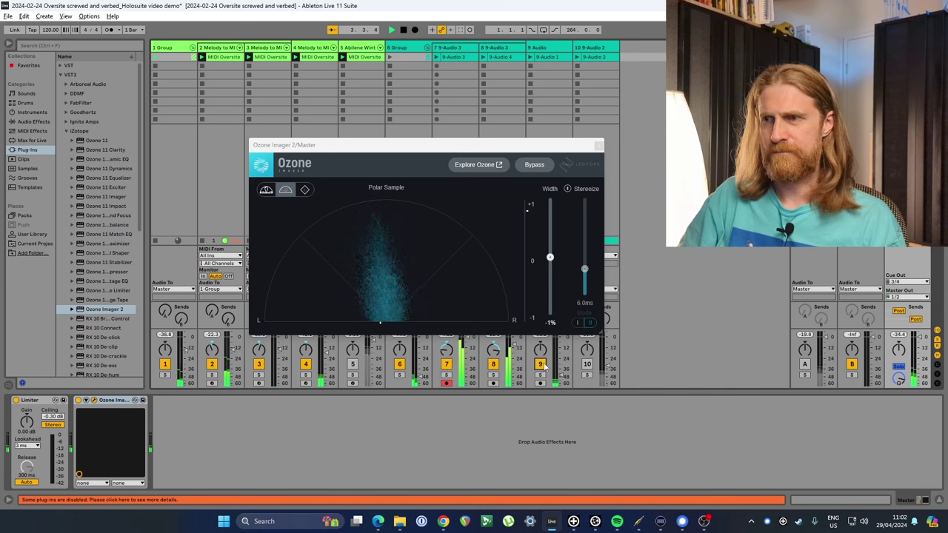
click(587, 365)
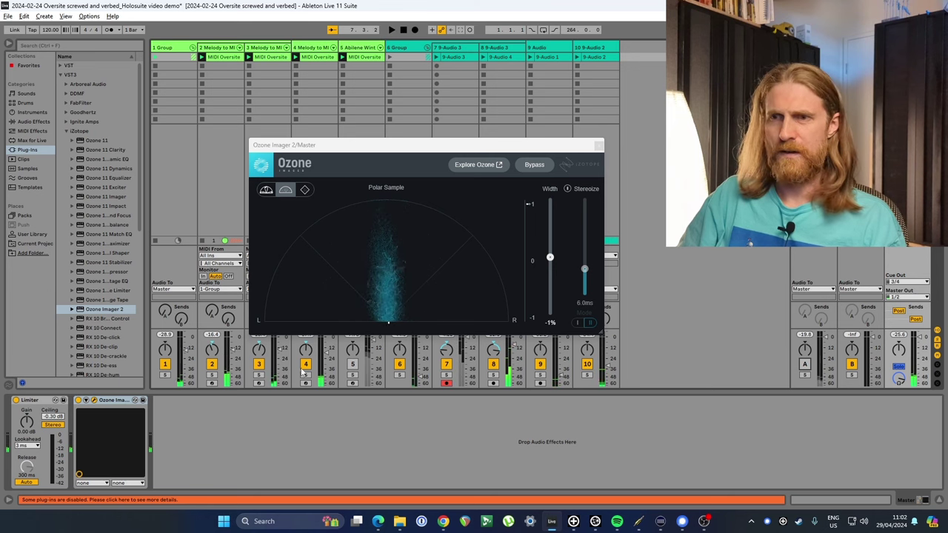
Switch off tracks 1–3 to isolate the track 5 pad, briefly auditioning return A alongside it.
click(164, 364)
click(211, 363)
click(259, 364)
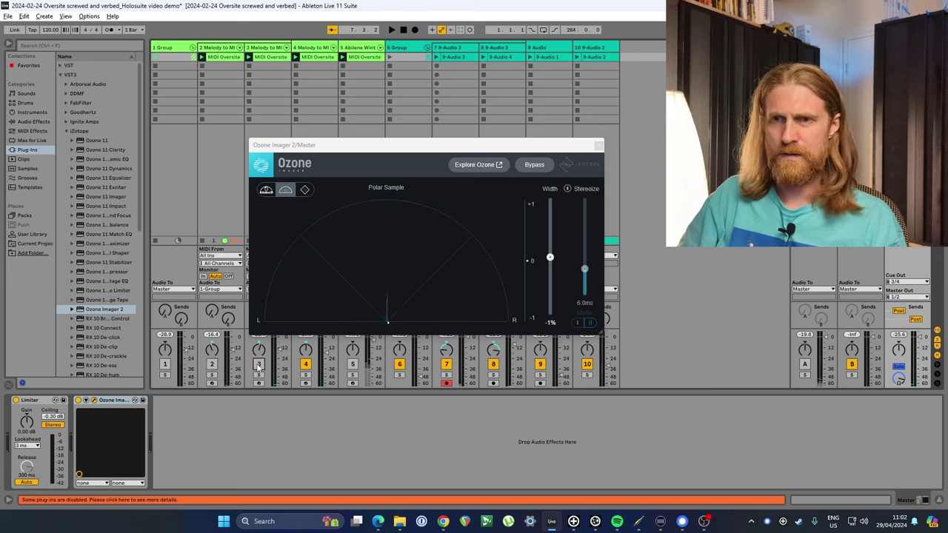
ctrl+click(353, 363)
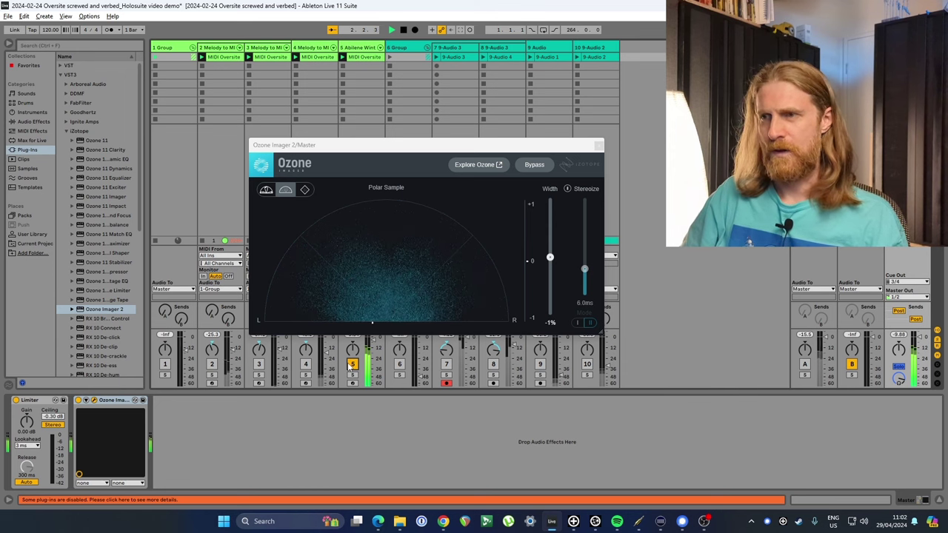
click(805, 364)
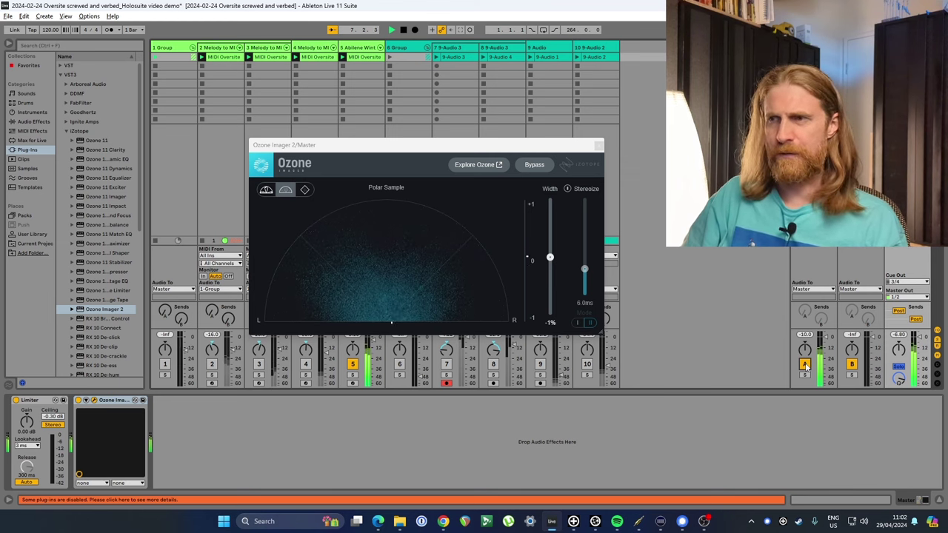
click(805, 365)
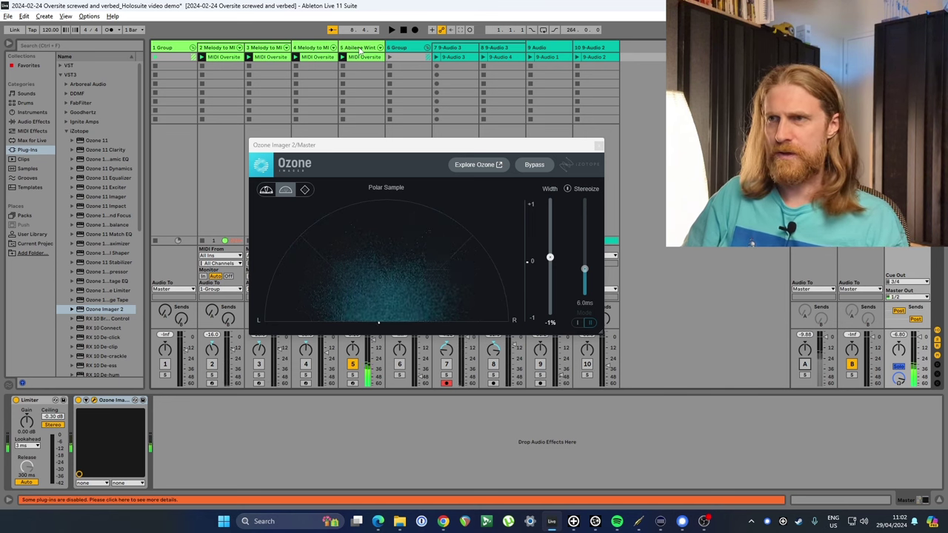
Disable the RC-20 Retro Color effect on track 5's pad and restart playback.
click(360, 49)
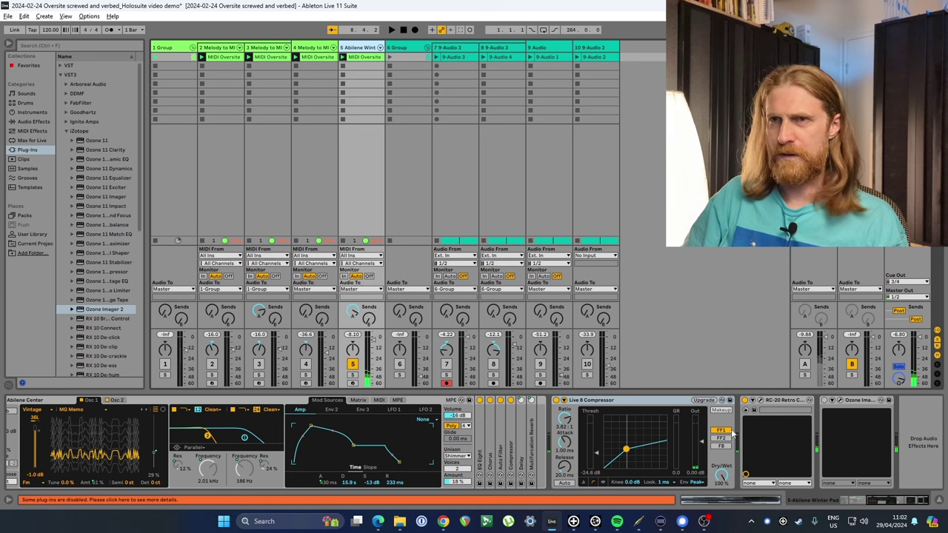
click(745, 400)
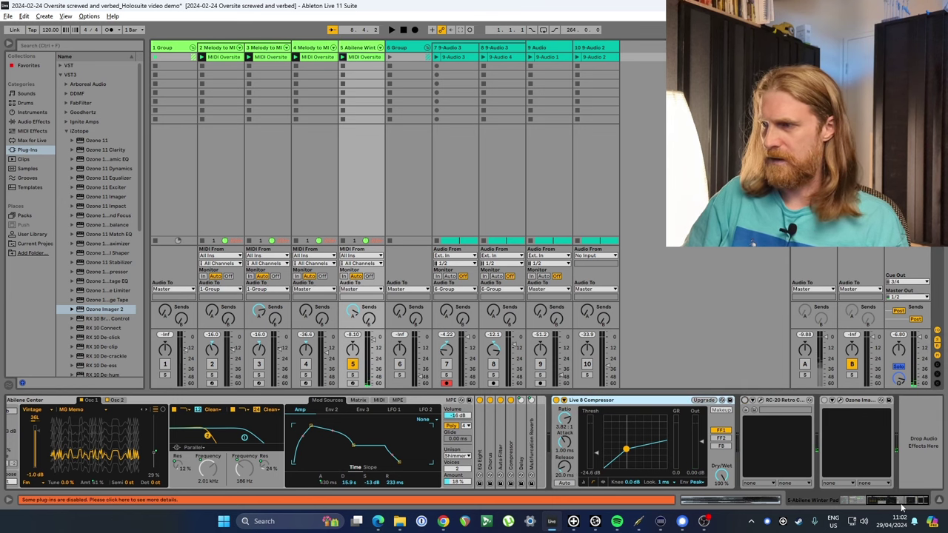
drag(884, 503, 844, 504)
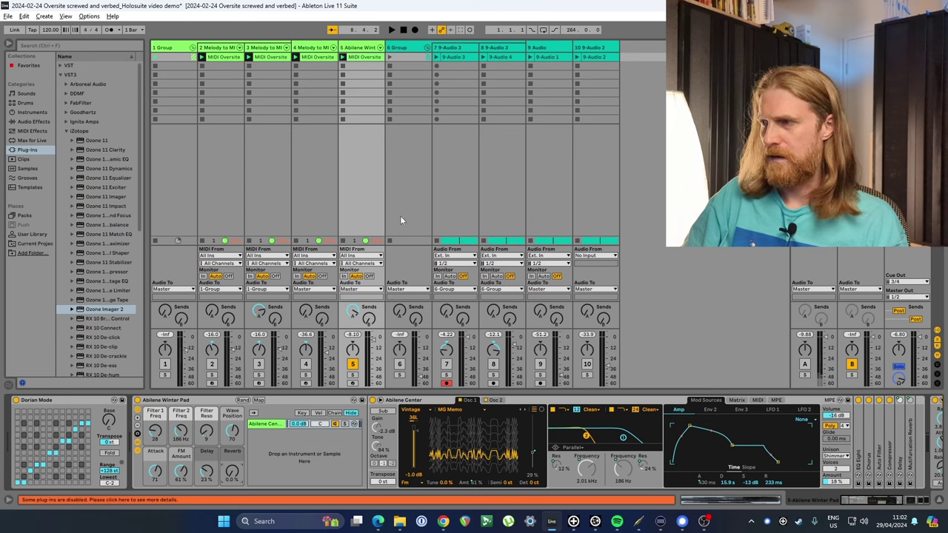
key(space)
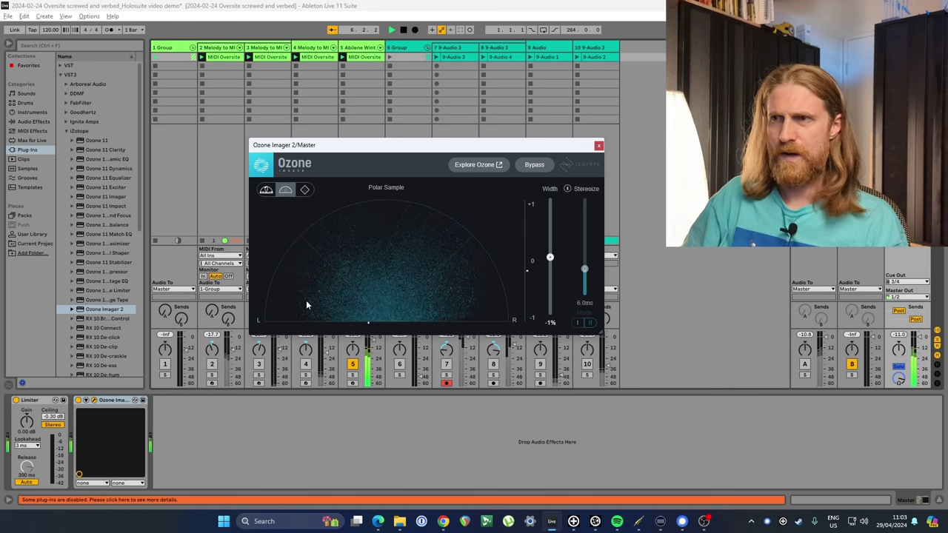
Insert Ozone Imager 2 on the Abilene Winter Pad before Live 8 Compressor and open it during playback.
click(598, 146)
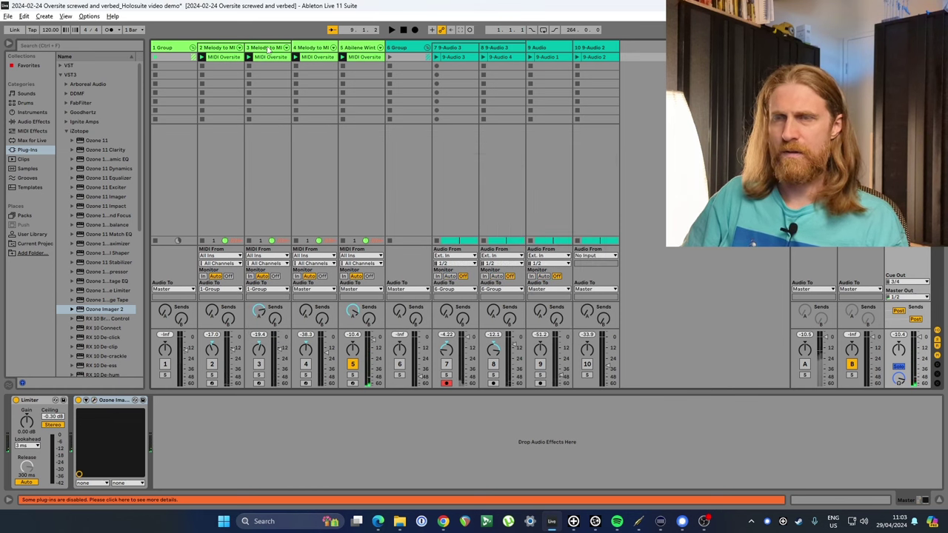
click(355, 48)
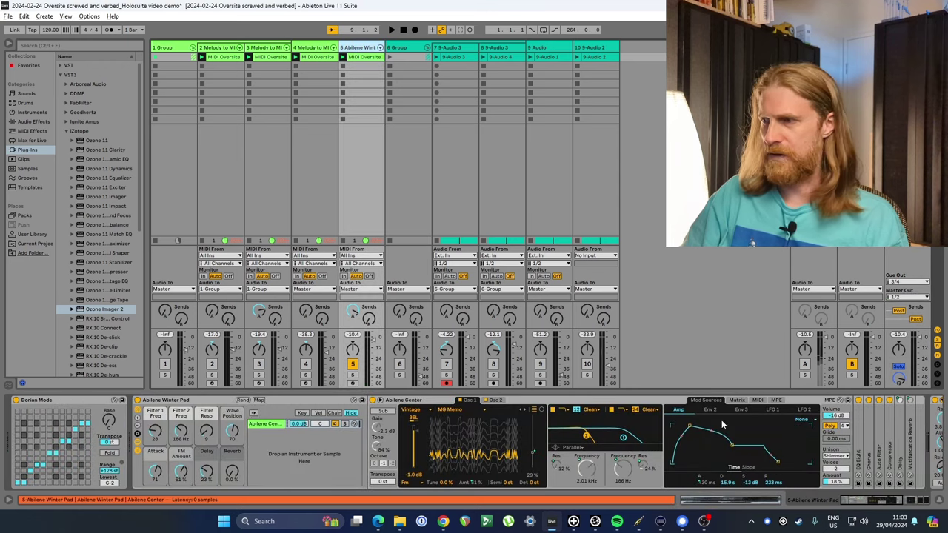
click(902, 504)
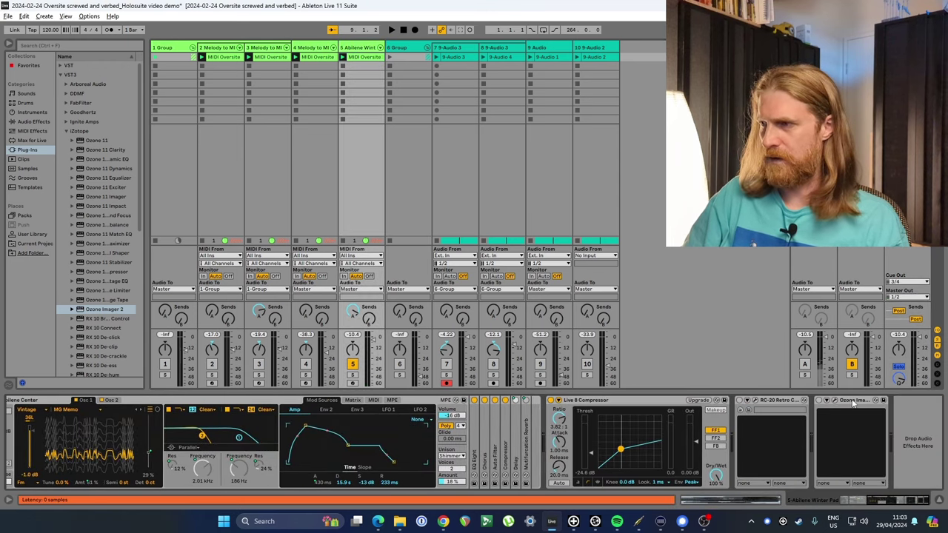
scroll(43, 423, left, 3)
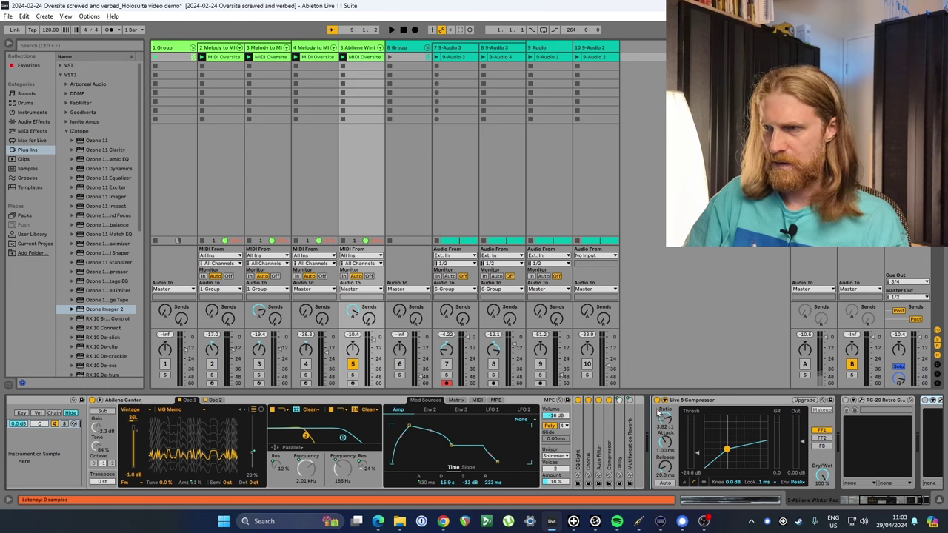
drag(657, 413, 657, 413)
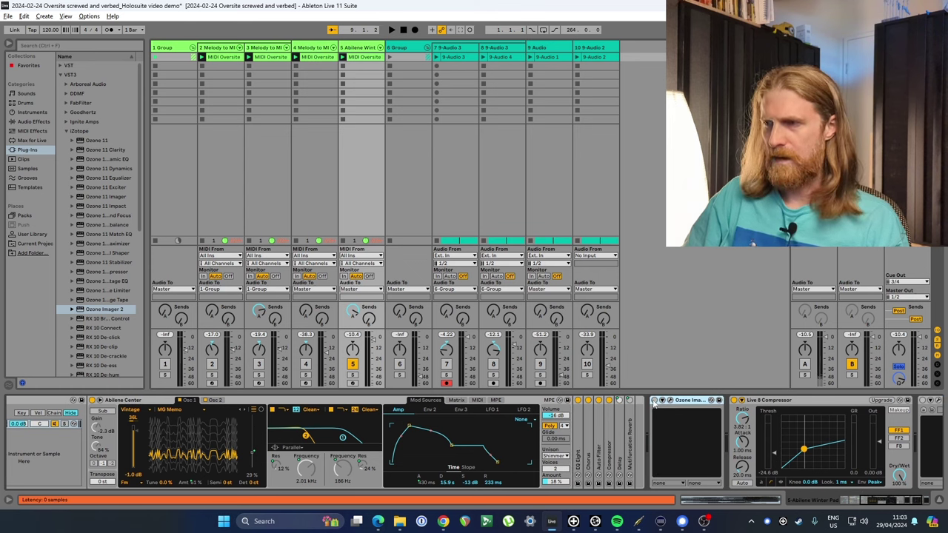
key(space)
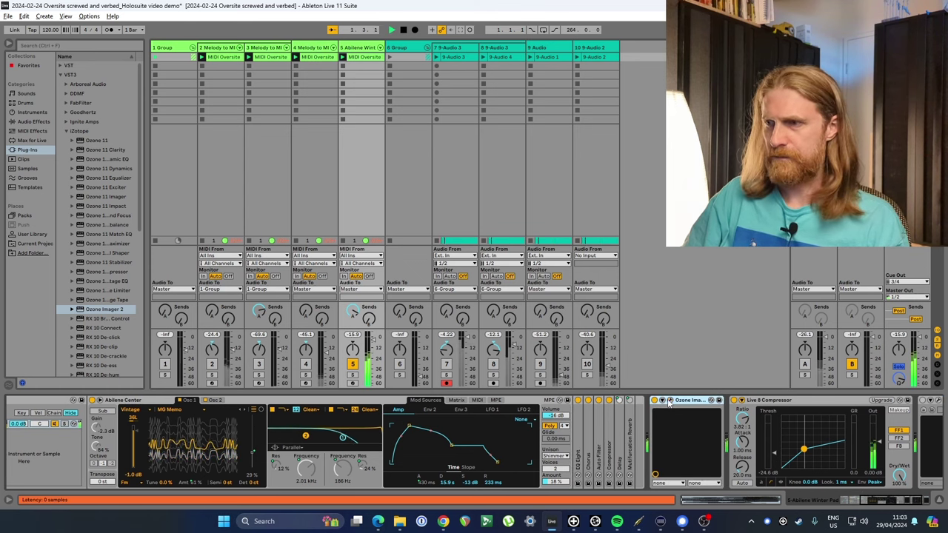
click(663, 400)
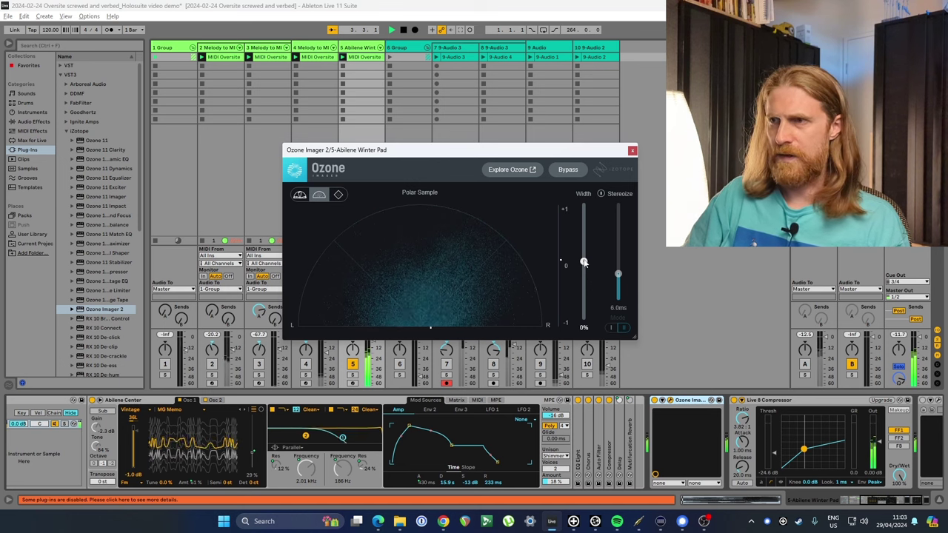
Narrow the pad's Ozone Imager width to -20% and close the plug-in window.
drag(583, 271, 583, 277)
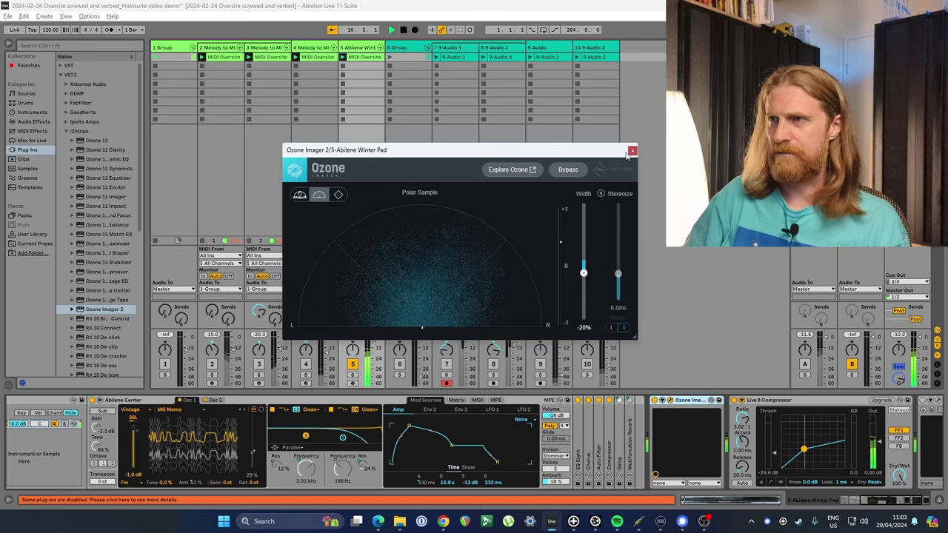
click(511, 254)
scroll(232, 472, up, 4)
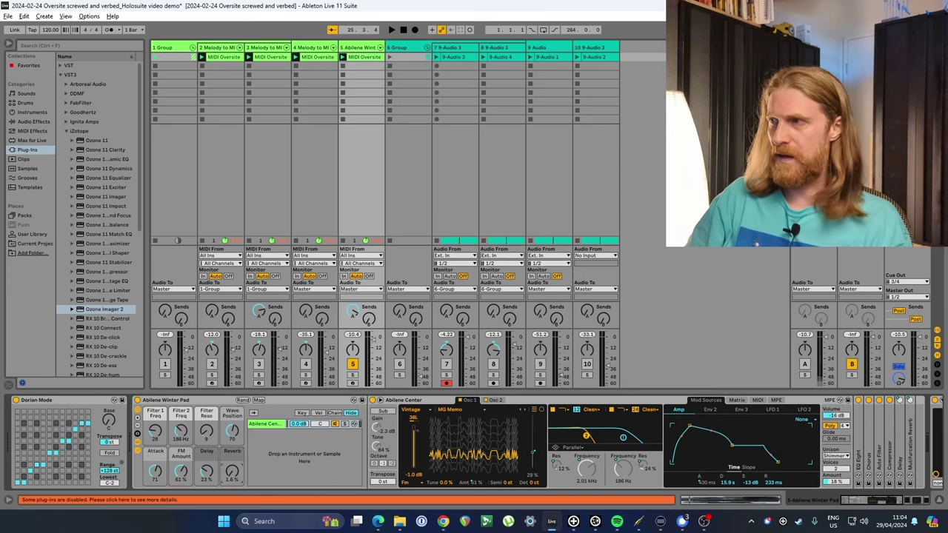
Raise the pad's Reverb macro from 1.6% to 46% while playing, then briefly check the Master's imager.
key(space)
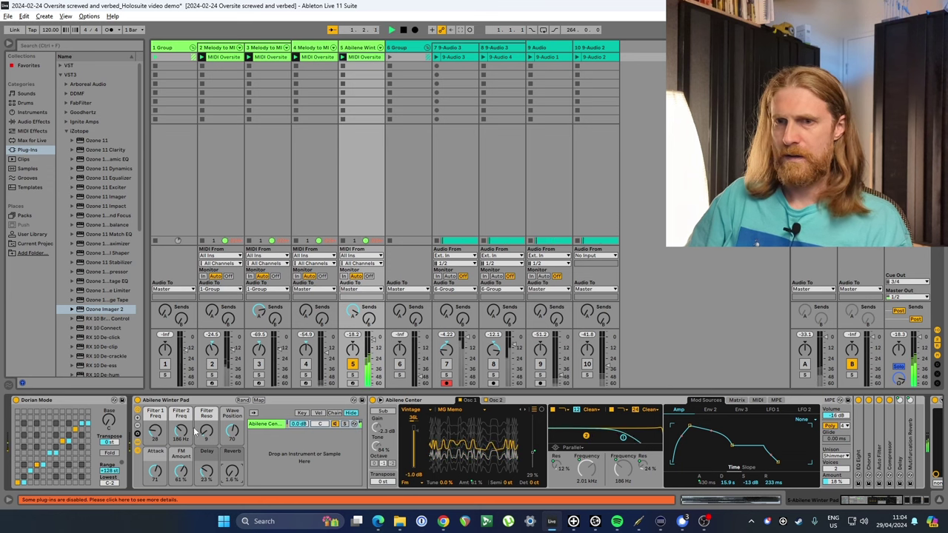
drag(232, 471, 232, 441)
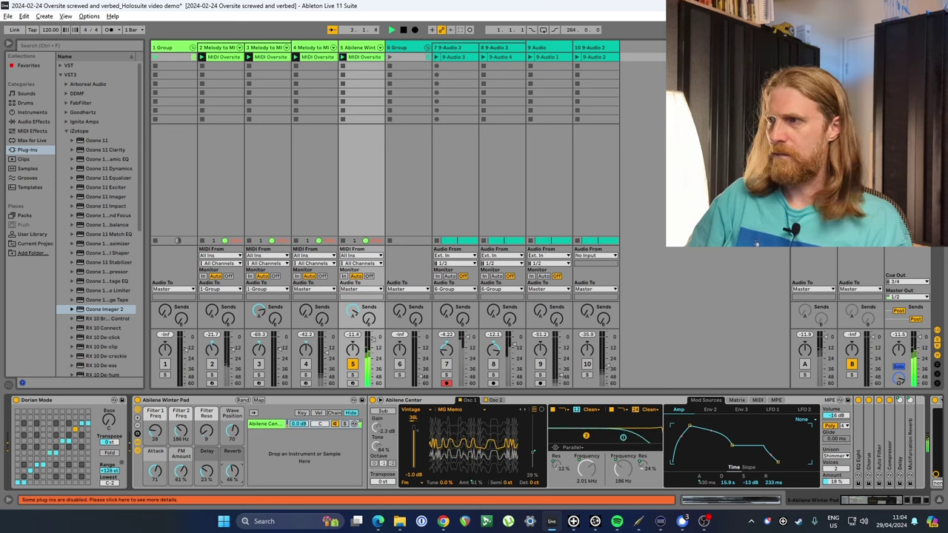
click(908, 349)
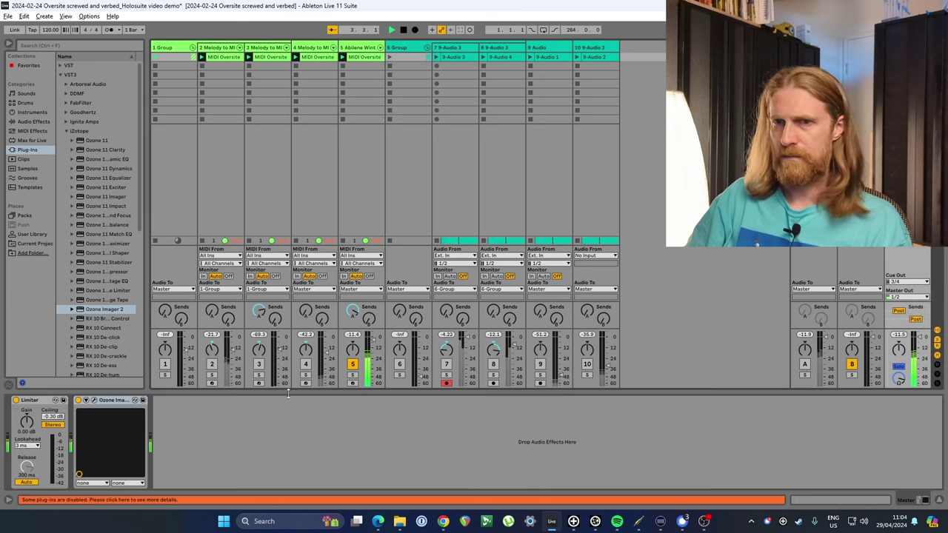
click(94, 400)
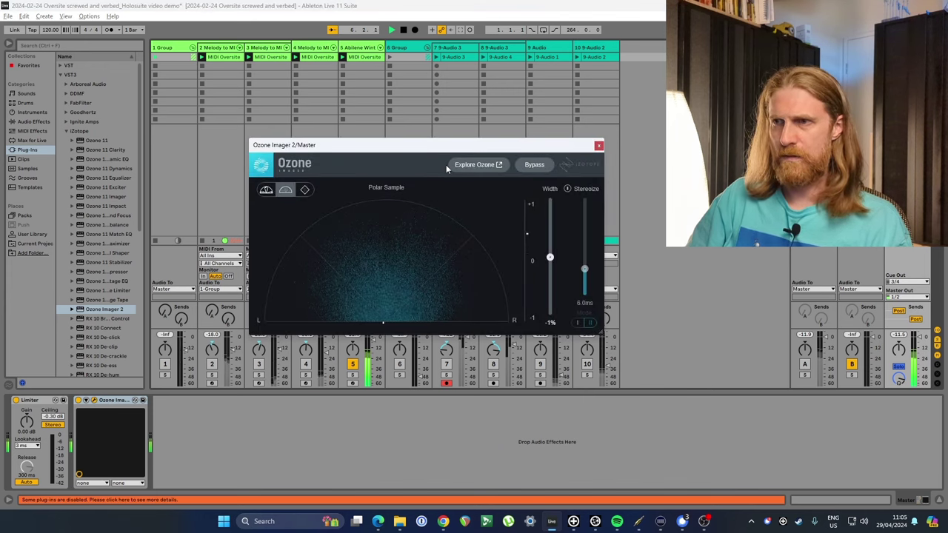
click(598, 146)
click(363, 48)
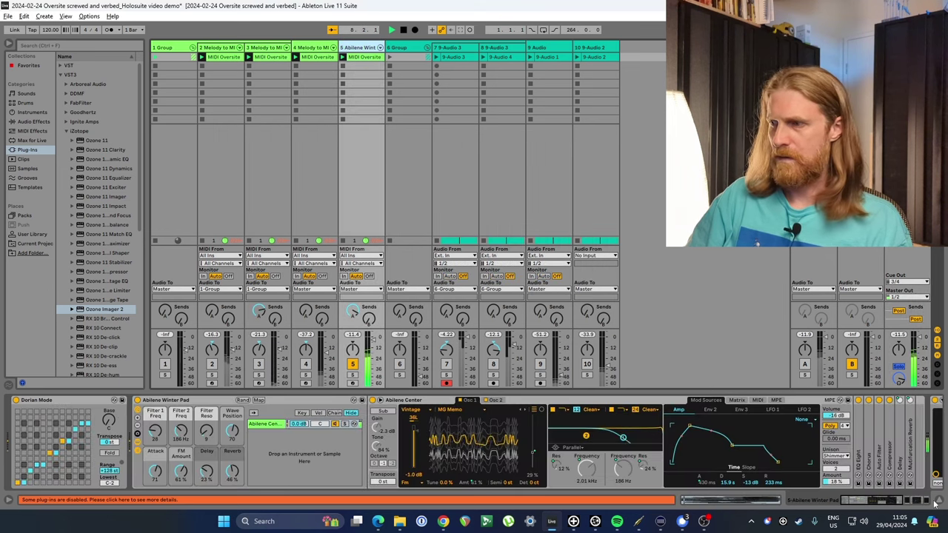
Narrow the pad's Ozone Imager width to -28%, then glance at the Master's imager and return to track 5.
scroll(741, 437, right, 5)
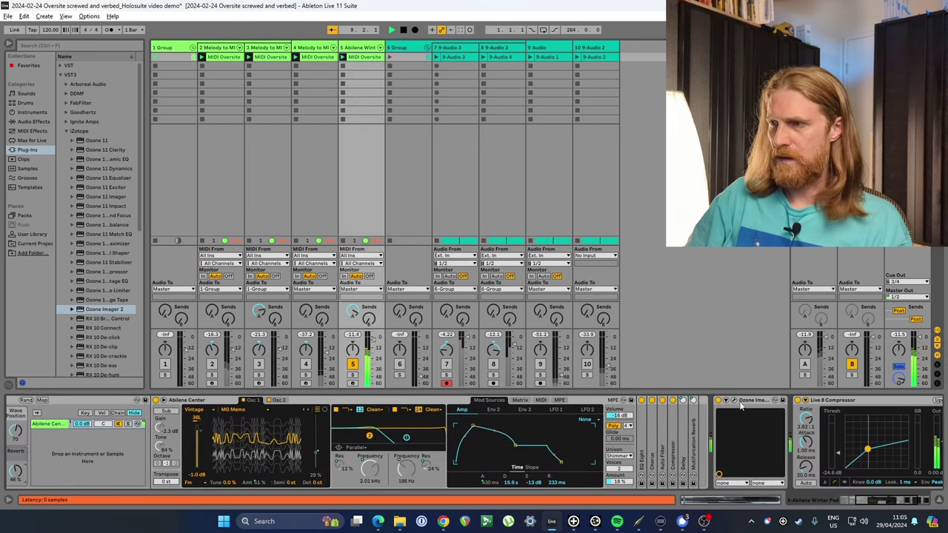
click(740, 402)
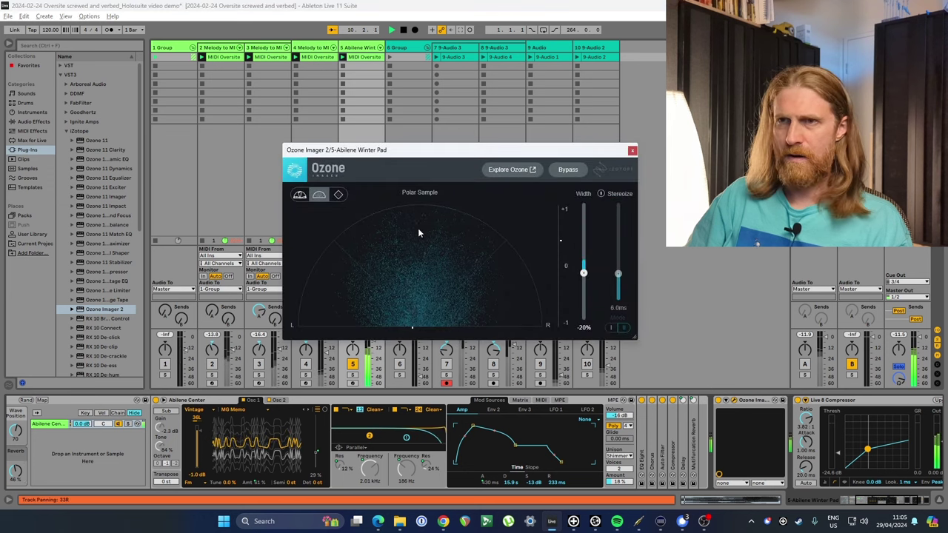
drag(584, 273, 584, 278)
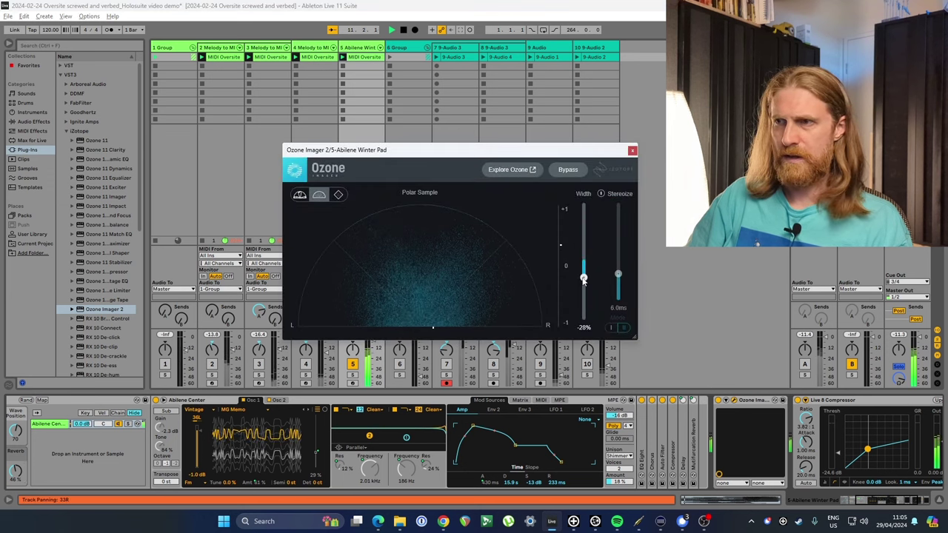
click(632, 151)
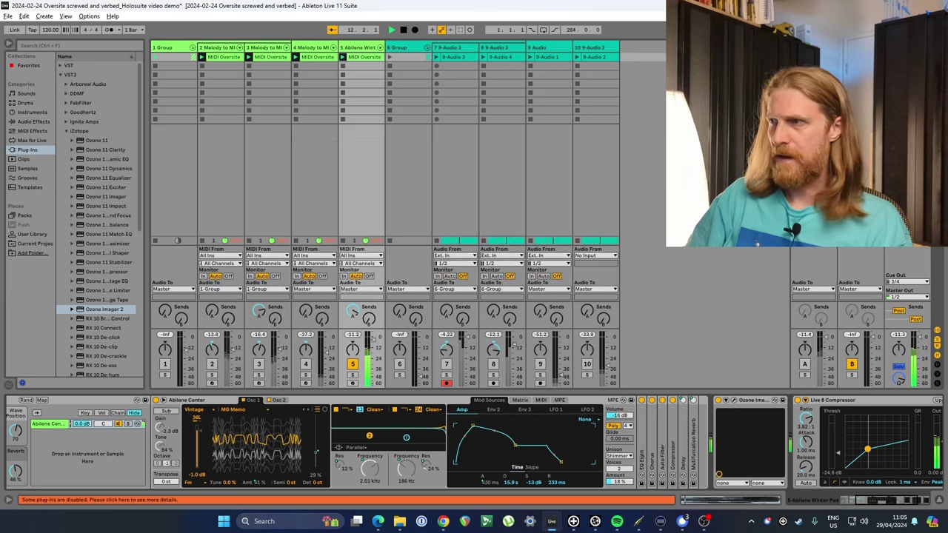
click(889, 267)
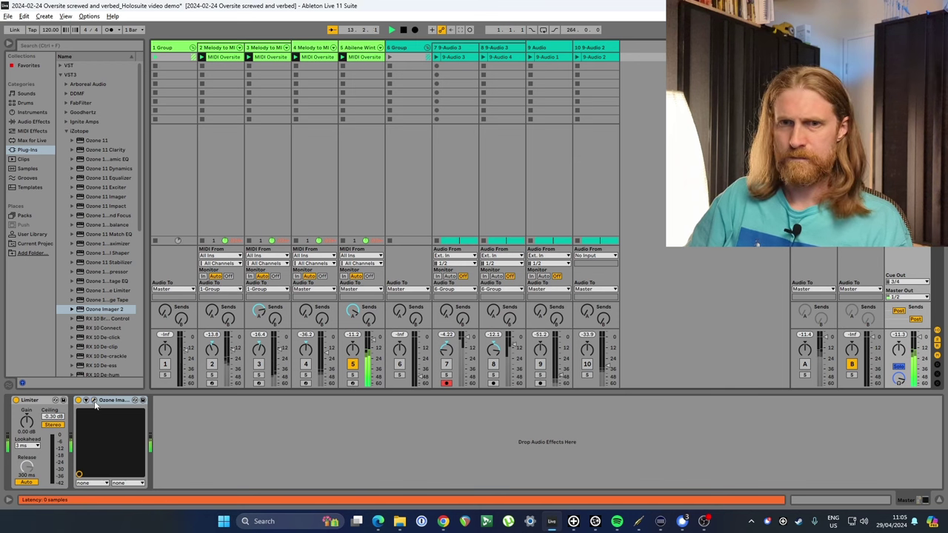
click(94, 401)
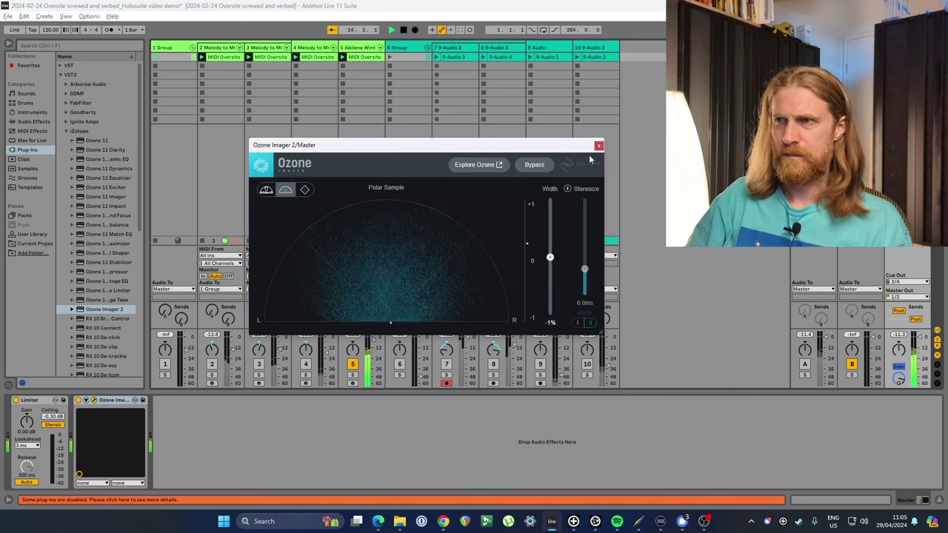
click(599, 145)
click(358, 50)
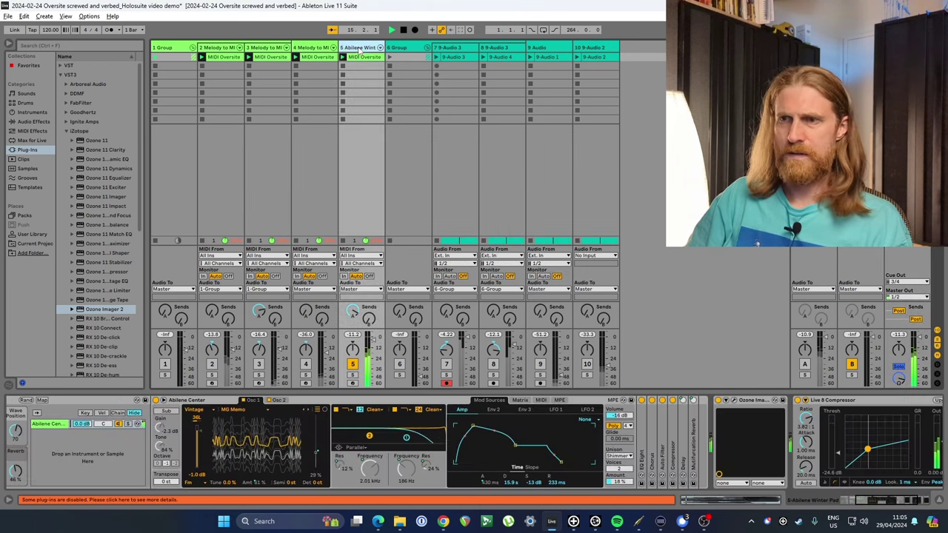
Switch the pad's RC-20 on, disable its Space module, and toggle Wobble off and back on.
scroll(868, 504, right, 5)
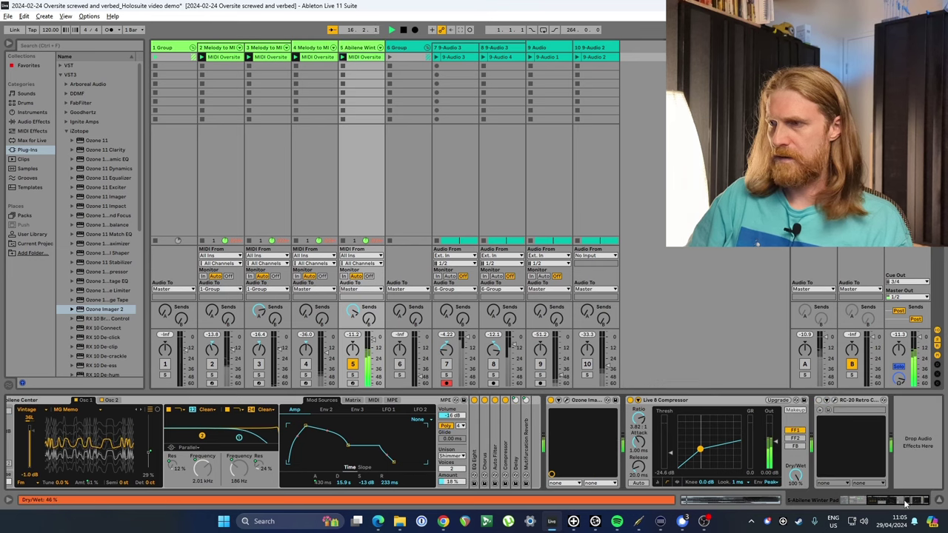
click(819, 401)
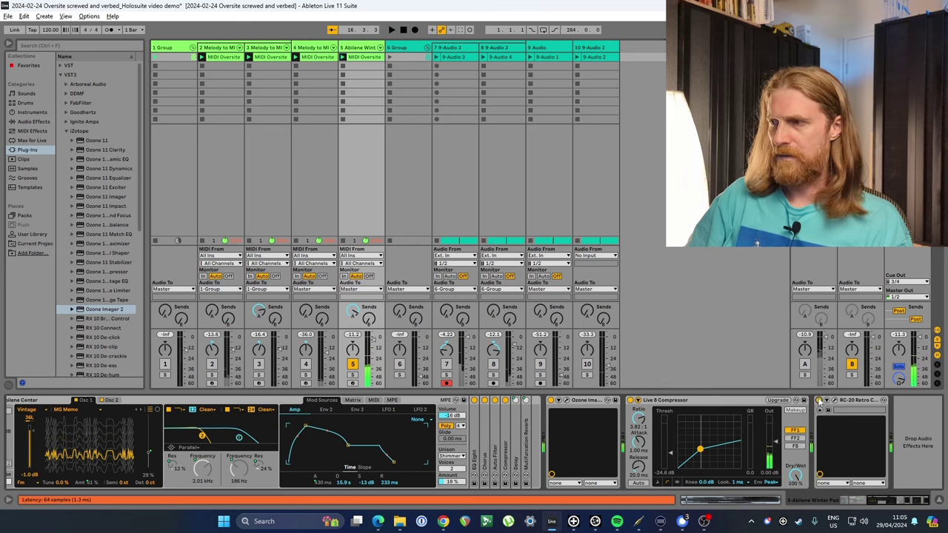
click(835, 401)
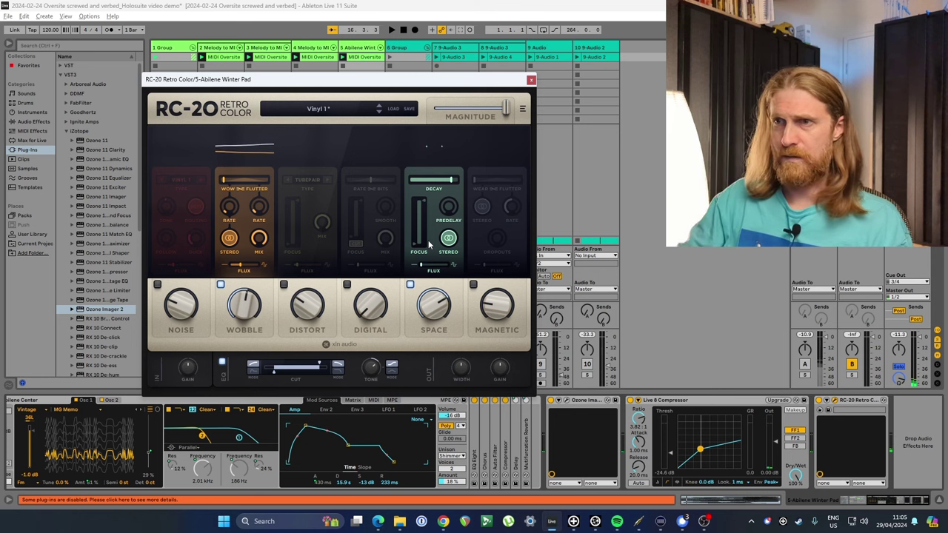
click(410, 285)
click(220, 284)
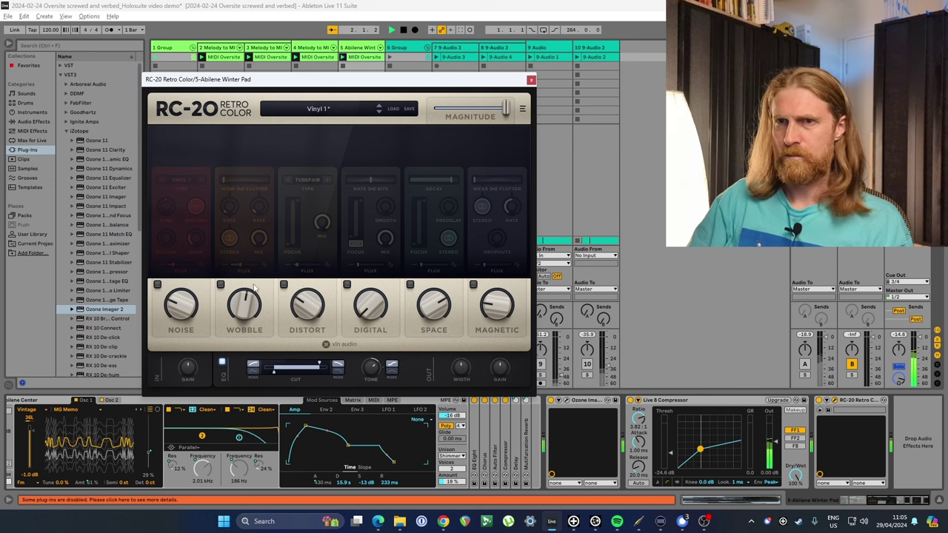
click(220, 285)
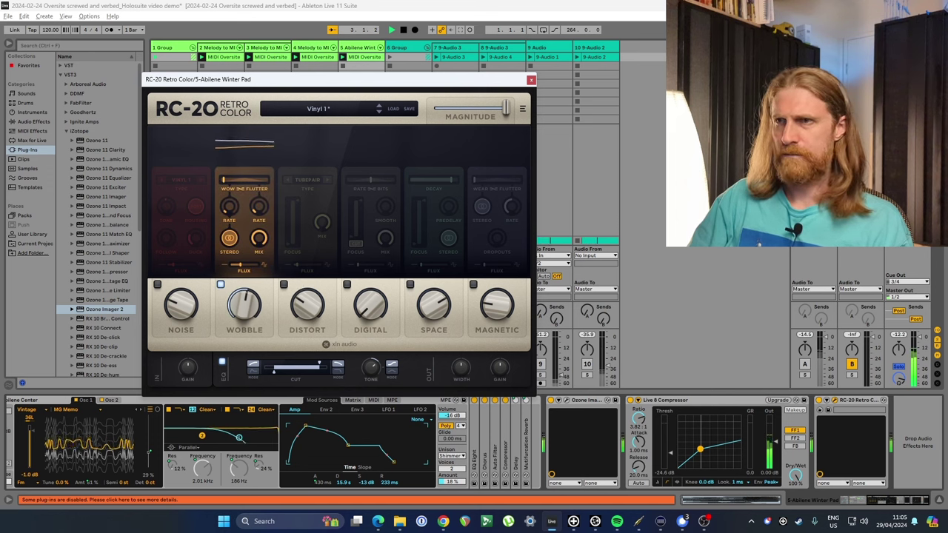
Compare the Master's Ozone Imager display with the pad's RC-20 Wobble settings.
click(899, 348)
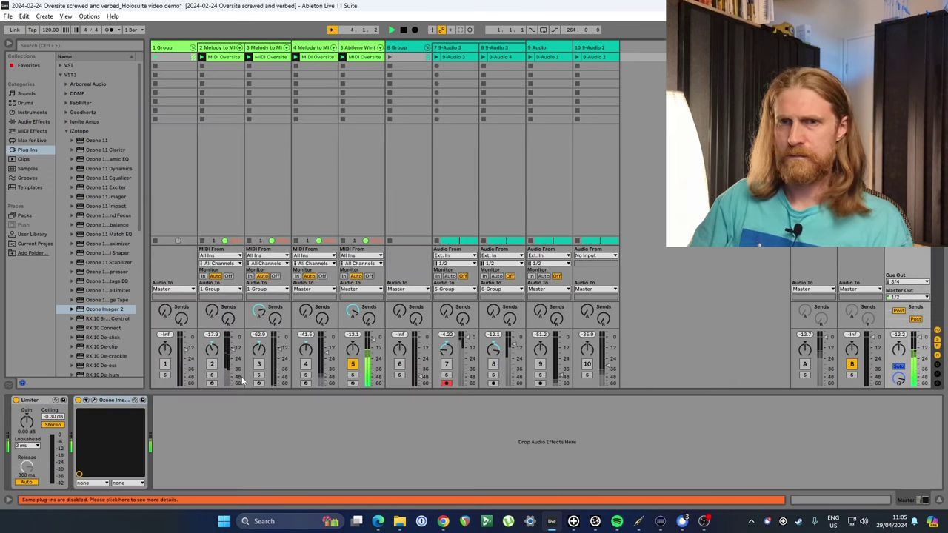
click(94, 400)
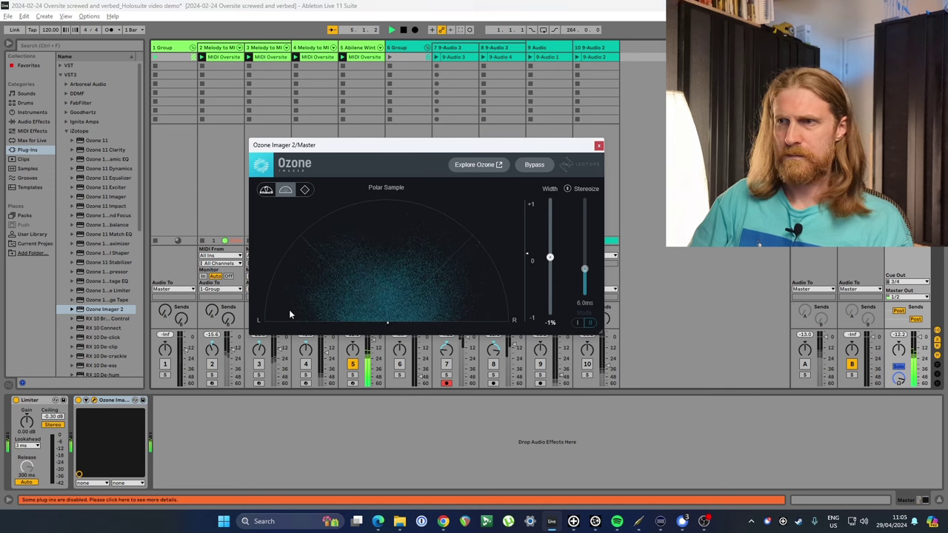
click(359, 48)
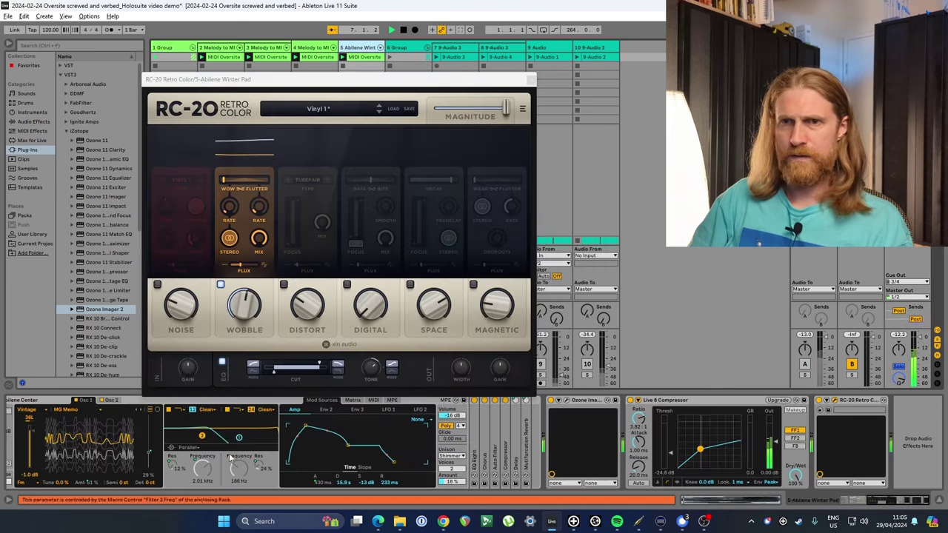
click(245, 312)
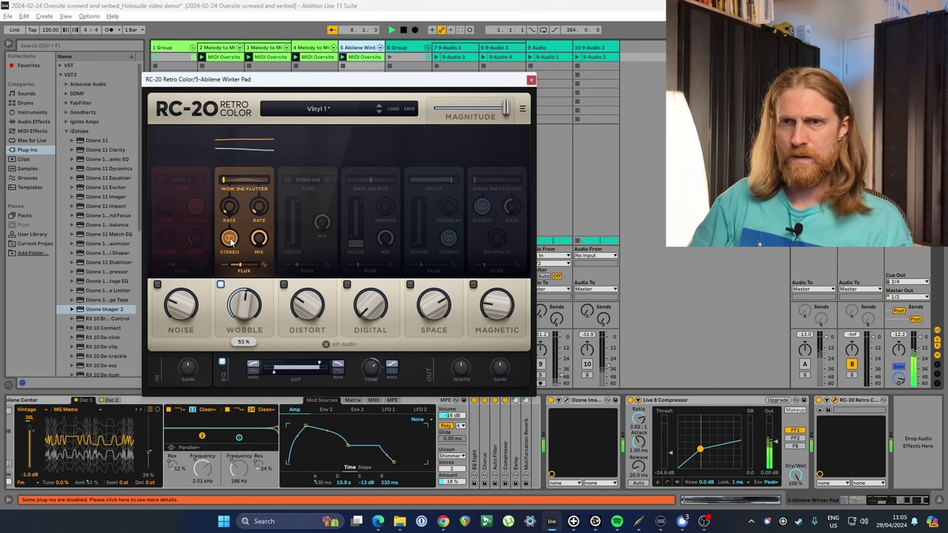
mouse_move(248, 337)
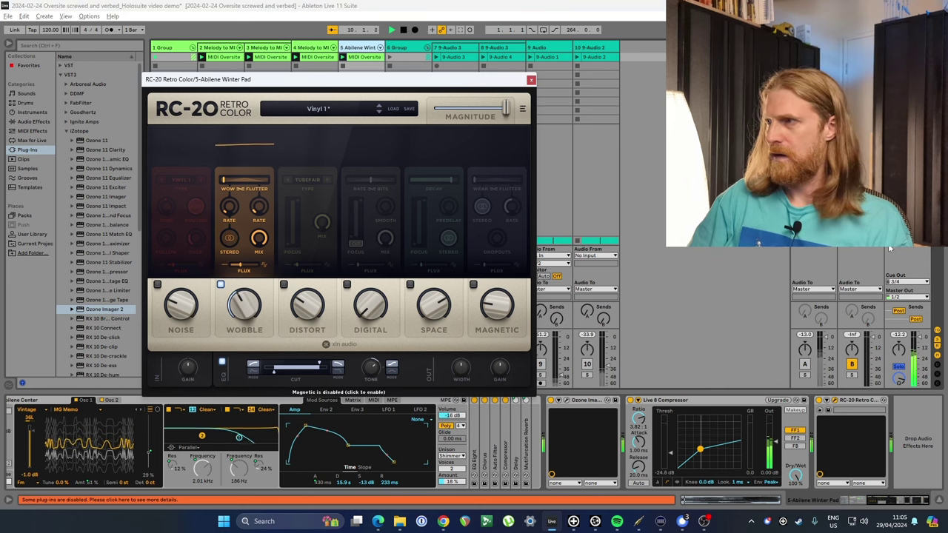
click(900, 48)
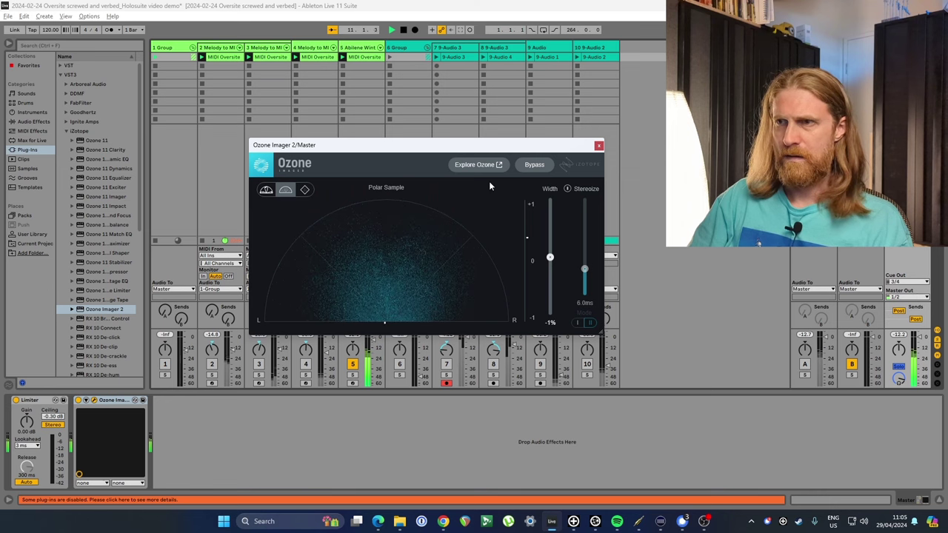
click(599, 145)
Switch between the pad's RC-20 and the Master chain, ending with the Master's Ozone Imager open.
click(343, 77)
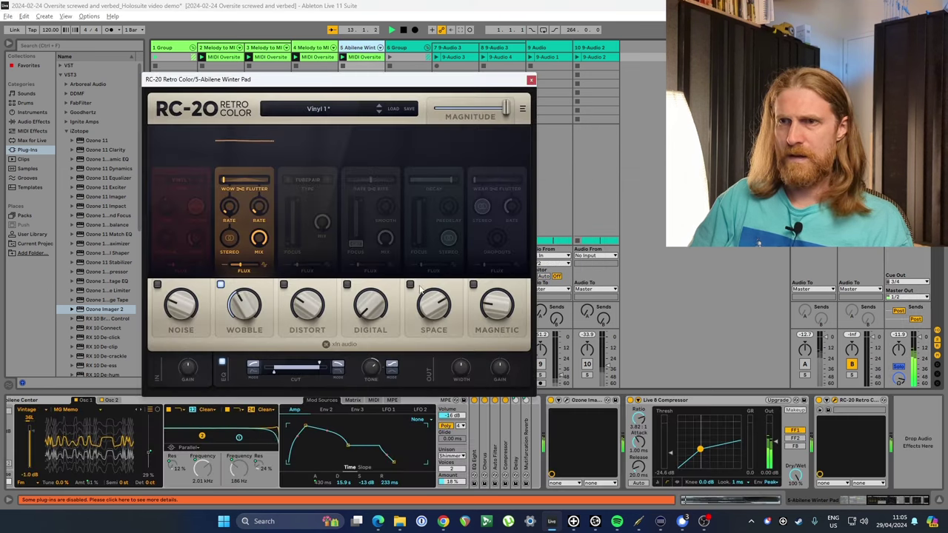
click(394, 86)
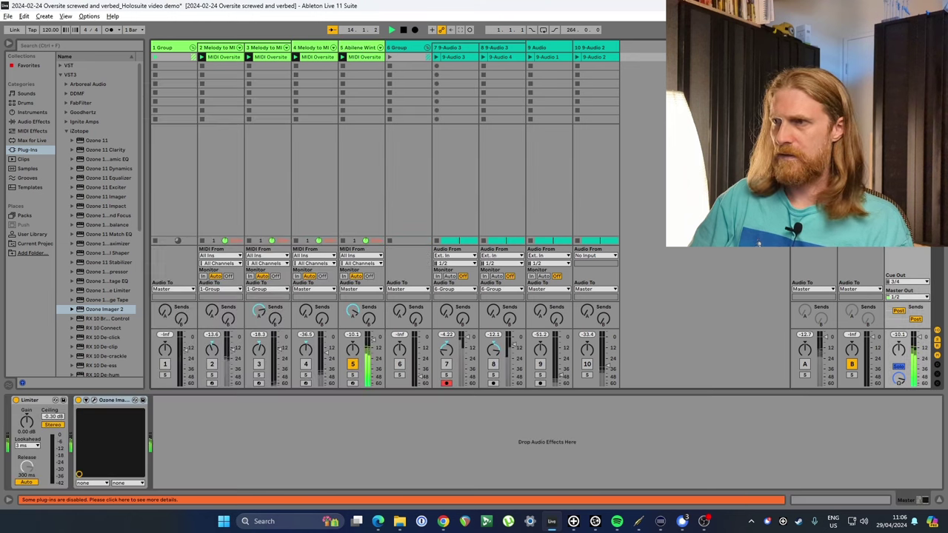
click(358, 47)
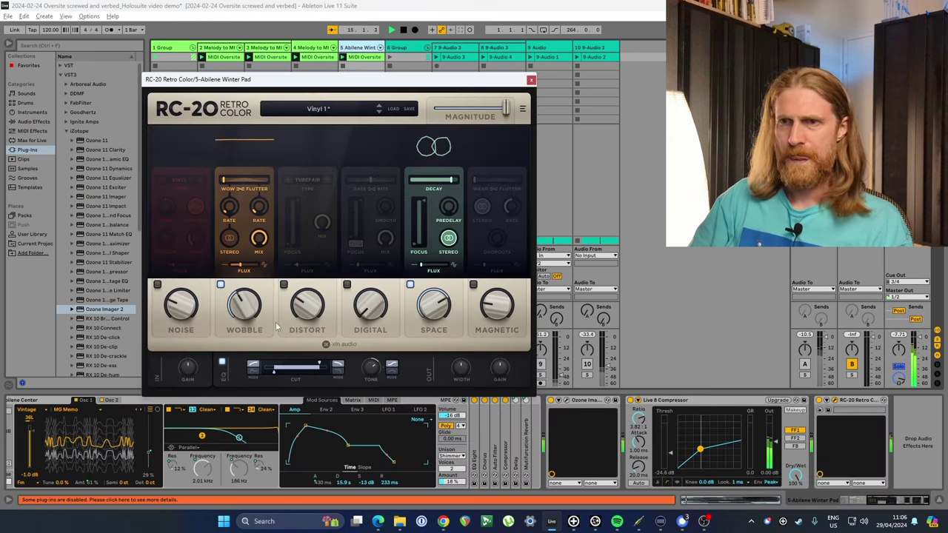
click(364, 370)
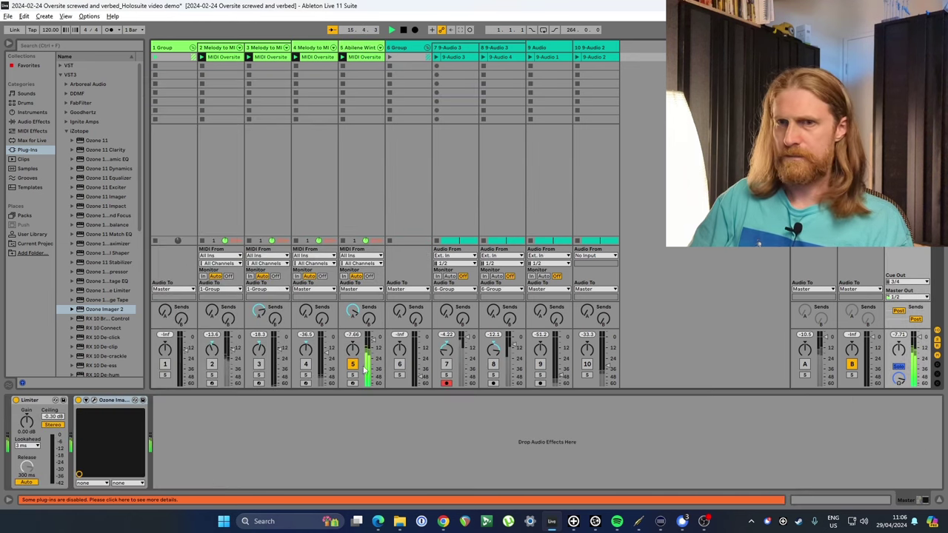
click(94, 400)
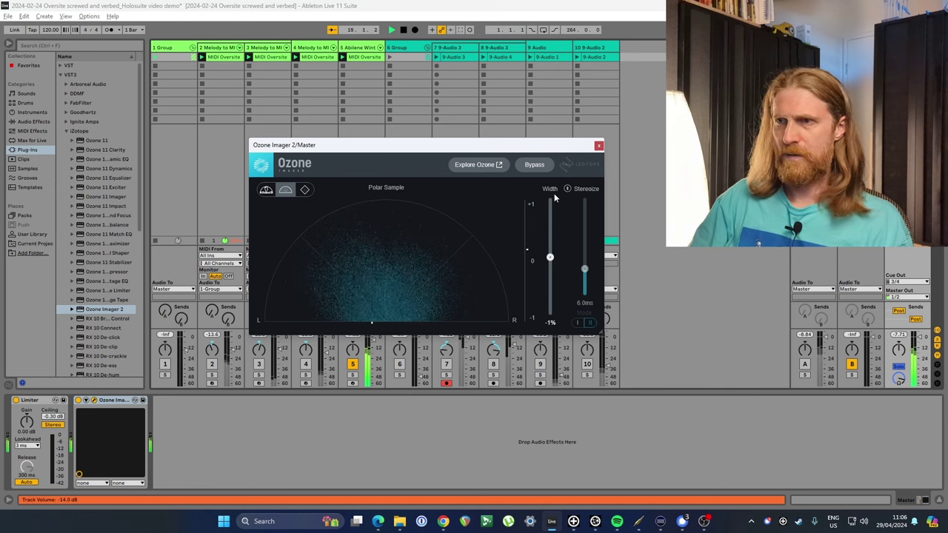
Reactivate return A and tracks 10, 9, 8, 7, 6, 4, 3, 2 and 1.
click(804, 364)
click(587, 364)
click(540, 364)
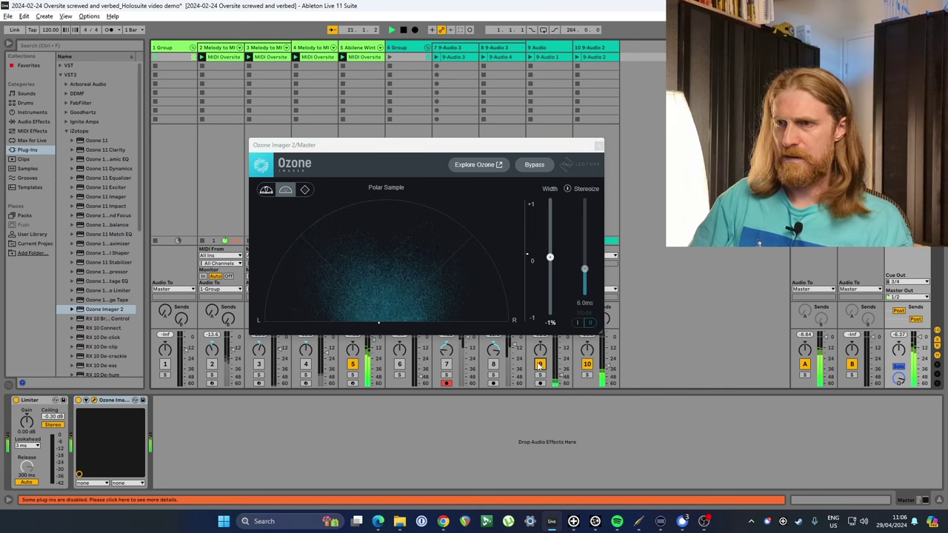
click(494, 364)
click(446, 364)
click(399, 364)
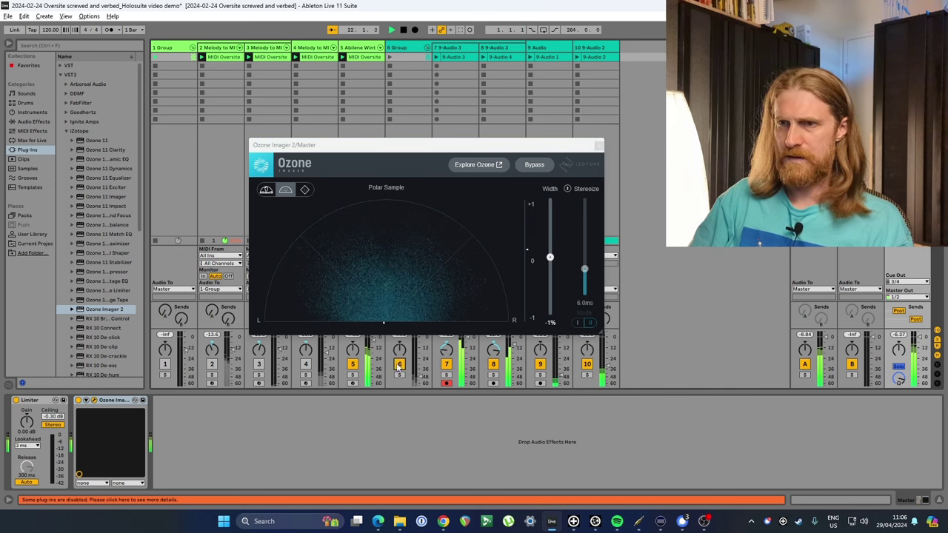
click(306, 363)
click(259, 364)
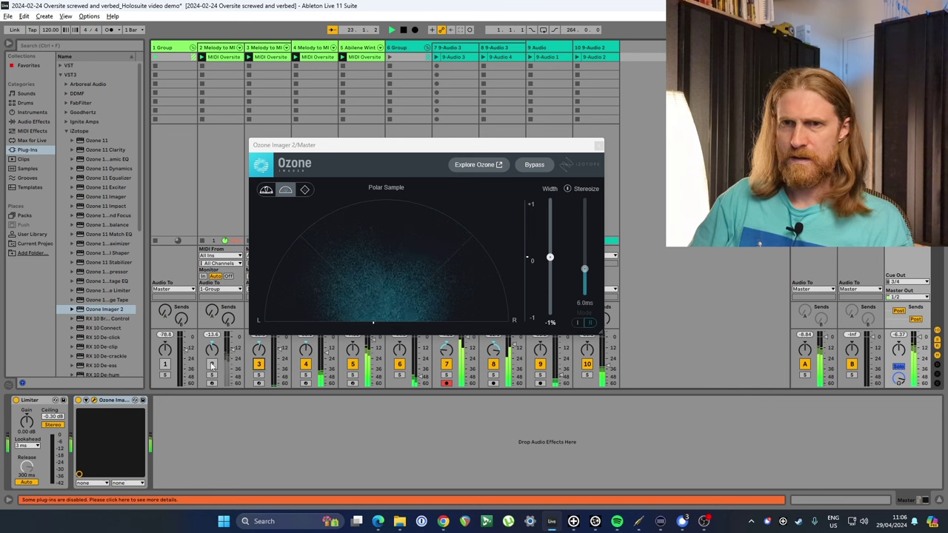
click(212, 363)
click(165, 364)
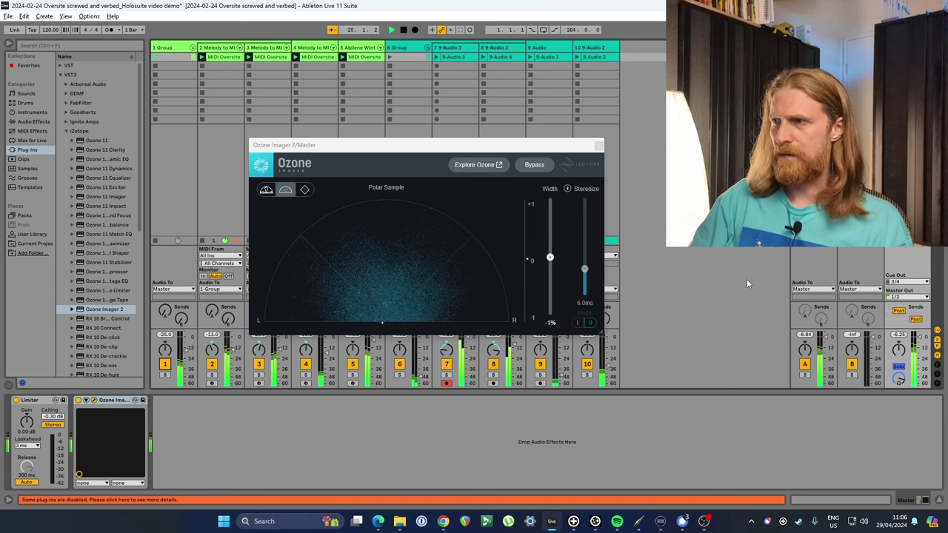
Toggle return A off and back on to hear its stereo contribution, then show its device chain.
click(805, 363)
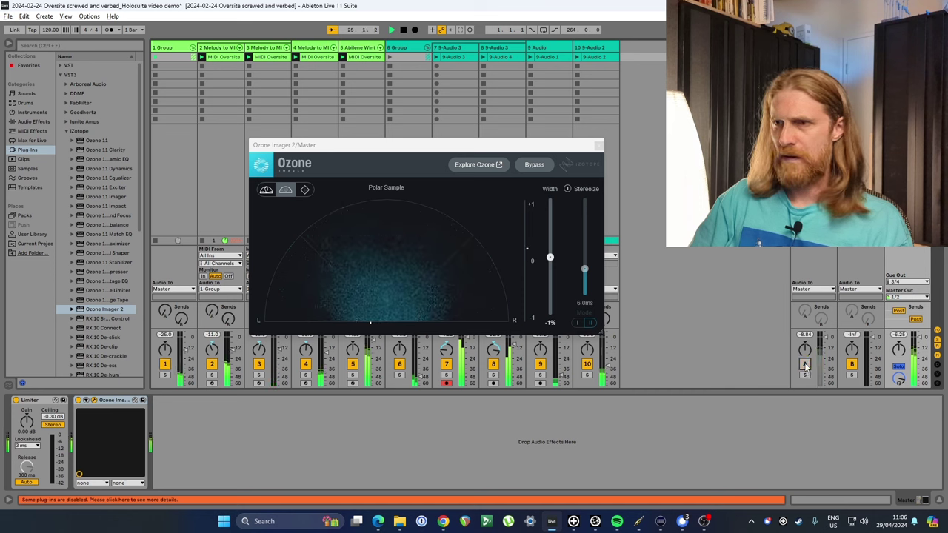
click(805, 363)
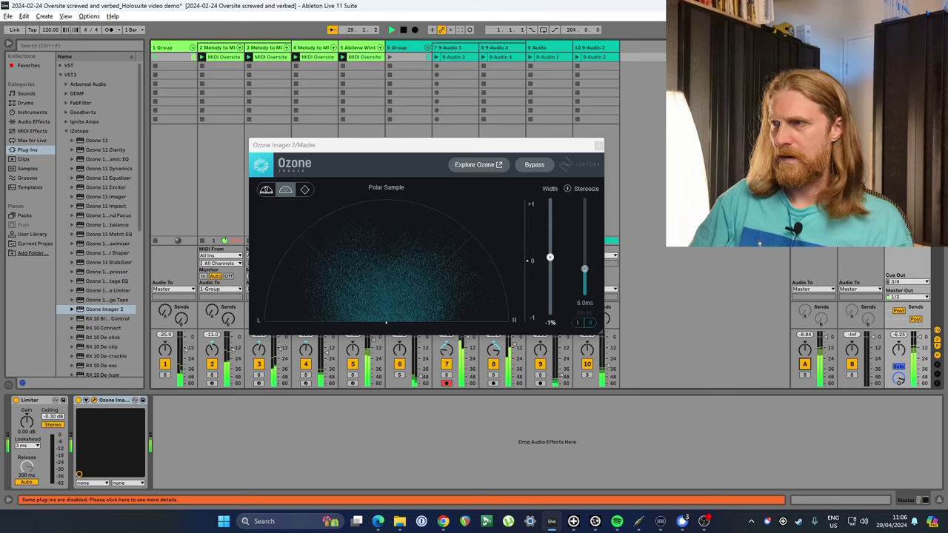
click(815, 326)
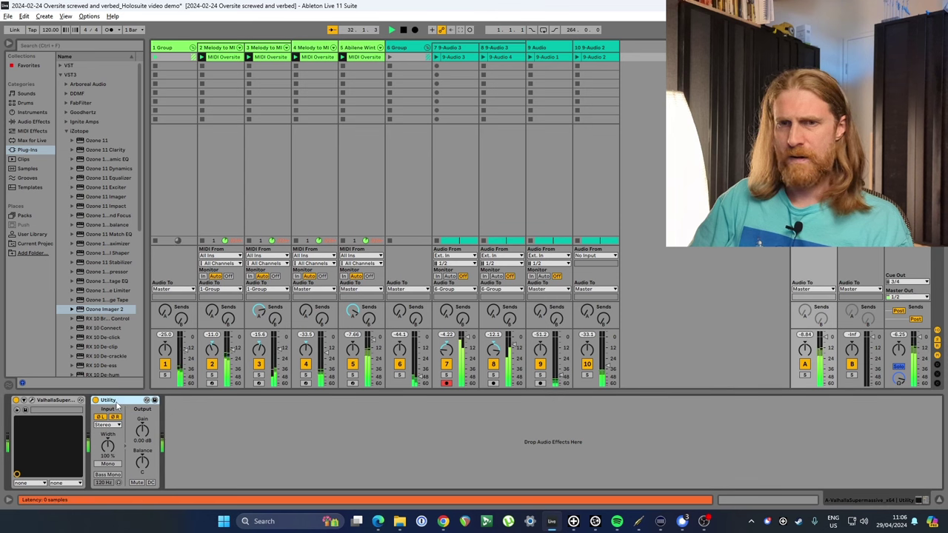
Swap return A's Utility for Ozone Imager 2 after ValhallaSupermassive, with Width narrowed to -20%.
key(Delete)
drag(95, 310, 116, 435)
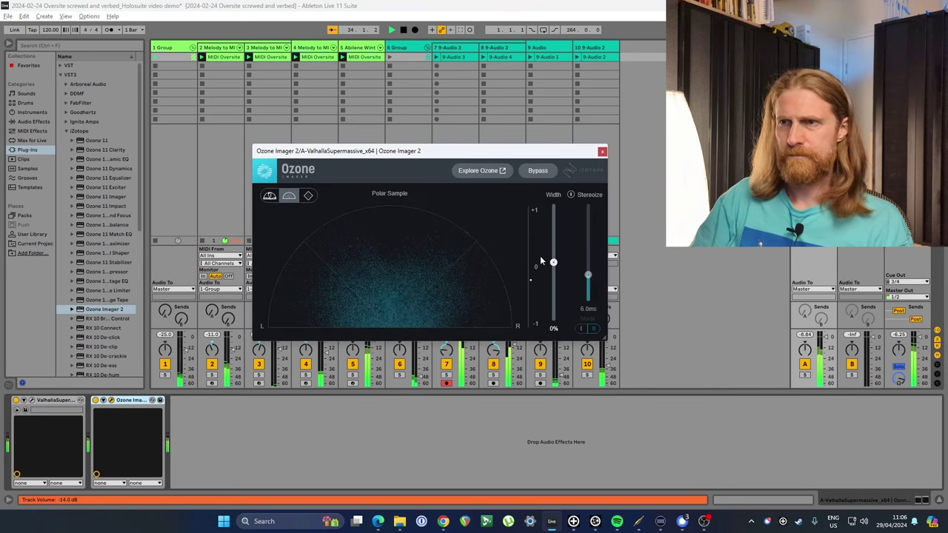
drag(554, 265, 554, 270)
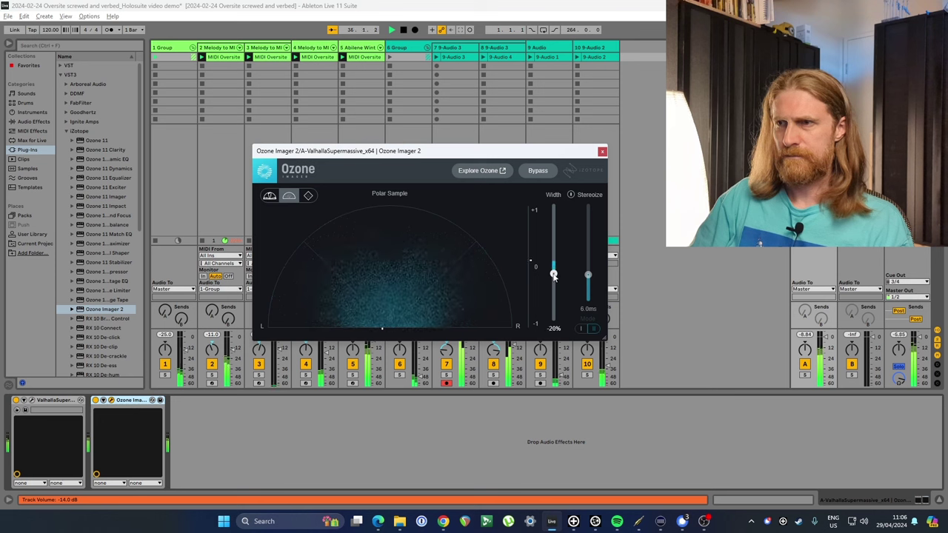
drag(553, 277, 555, 279)
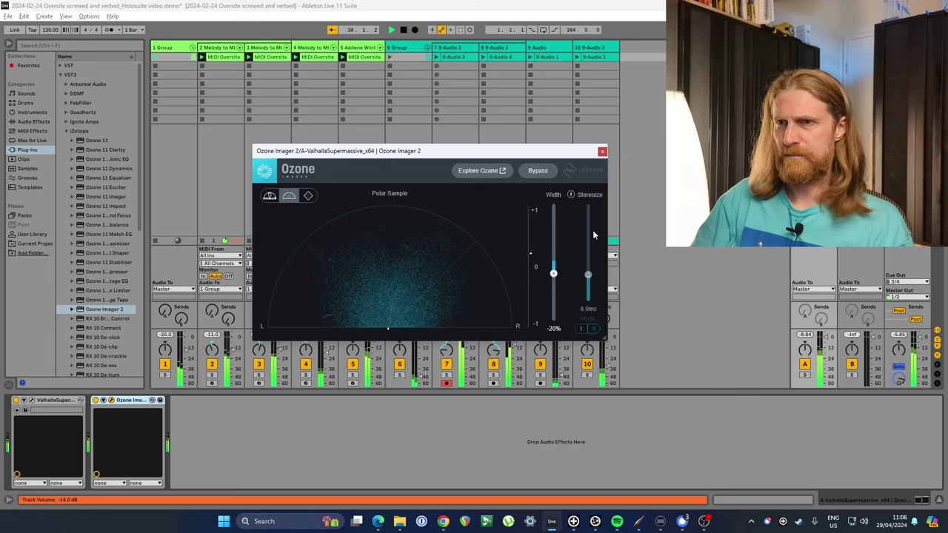
click(602, 154)
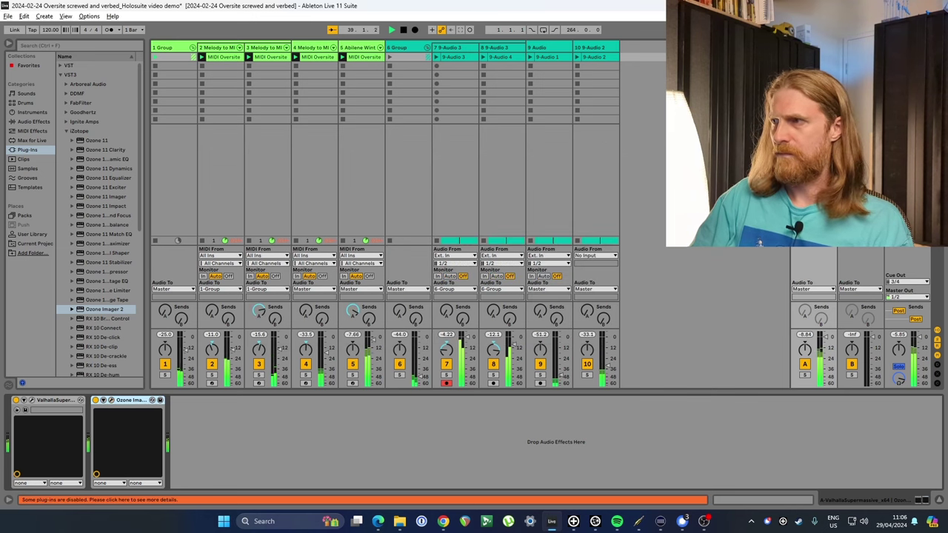
click(900, 267)
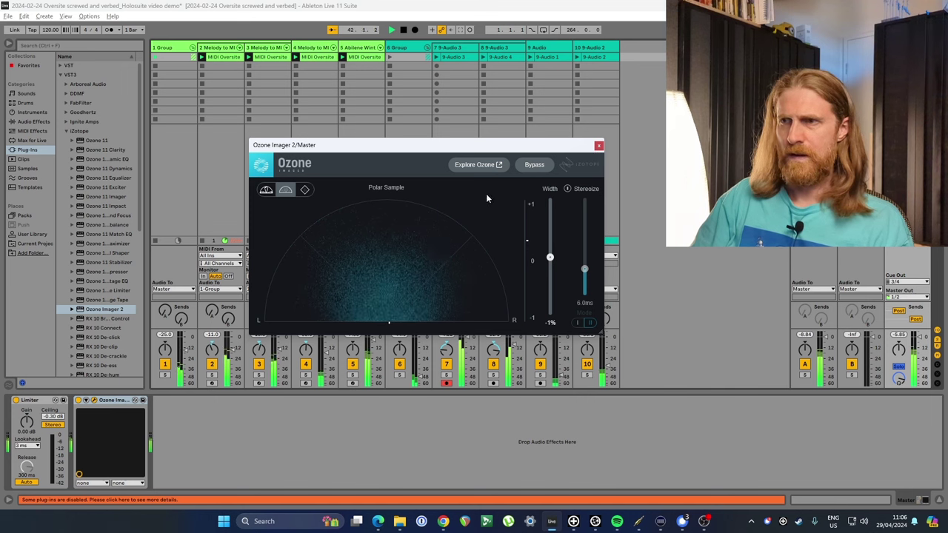
Close and reopen the Master's Ozone Imager 2 window, now showing a small centred stereo cloud.
click(599, 146)
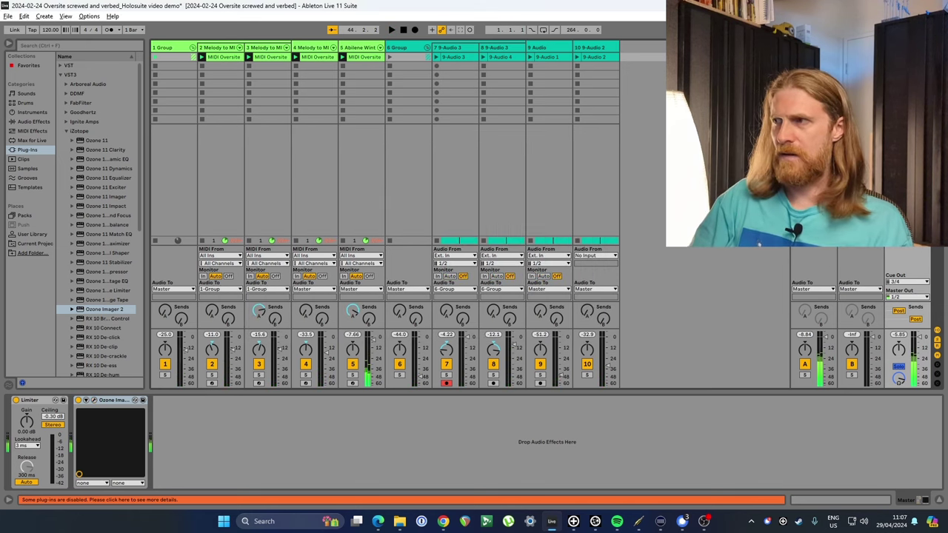
click(93, 400)
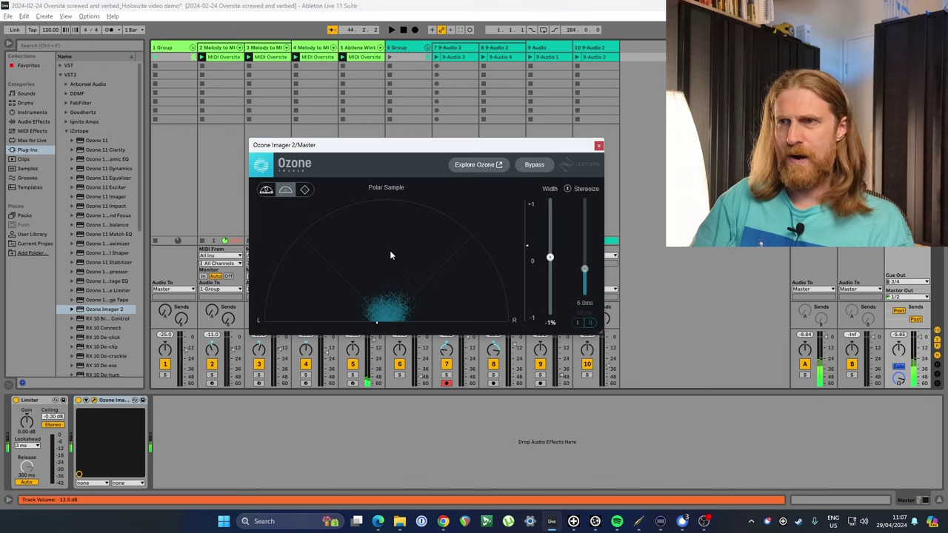